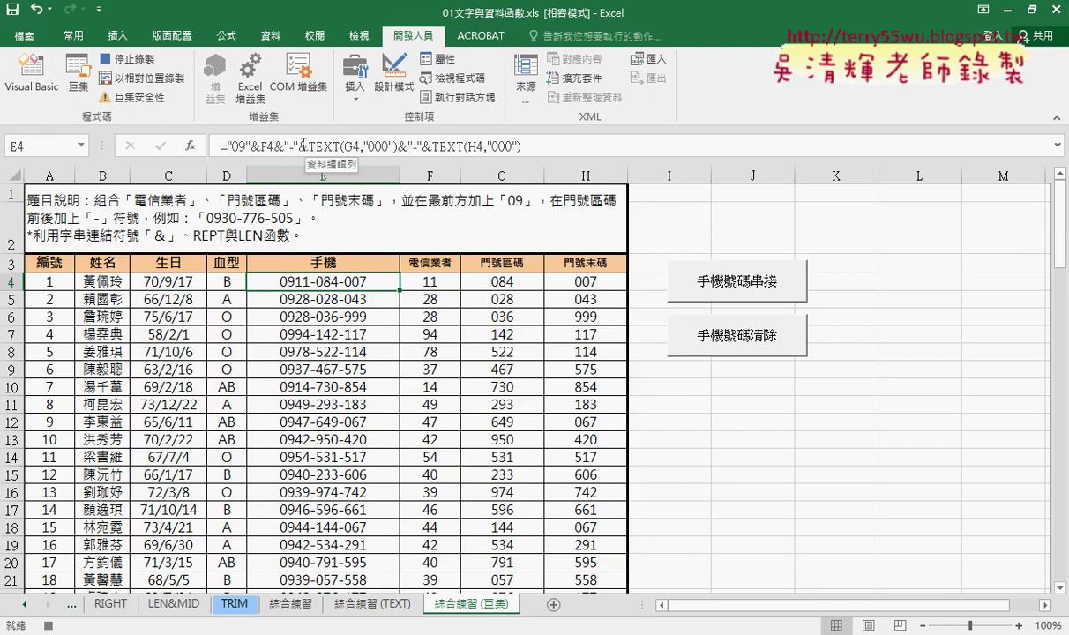
# - Fill the E4 phone formula down column E and stop the macro recording
pyautogui.doubleClick(400, 291)
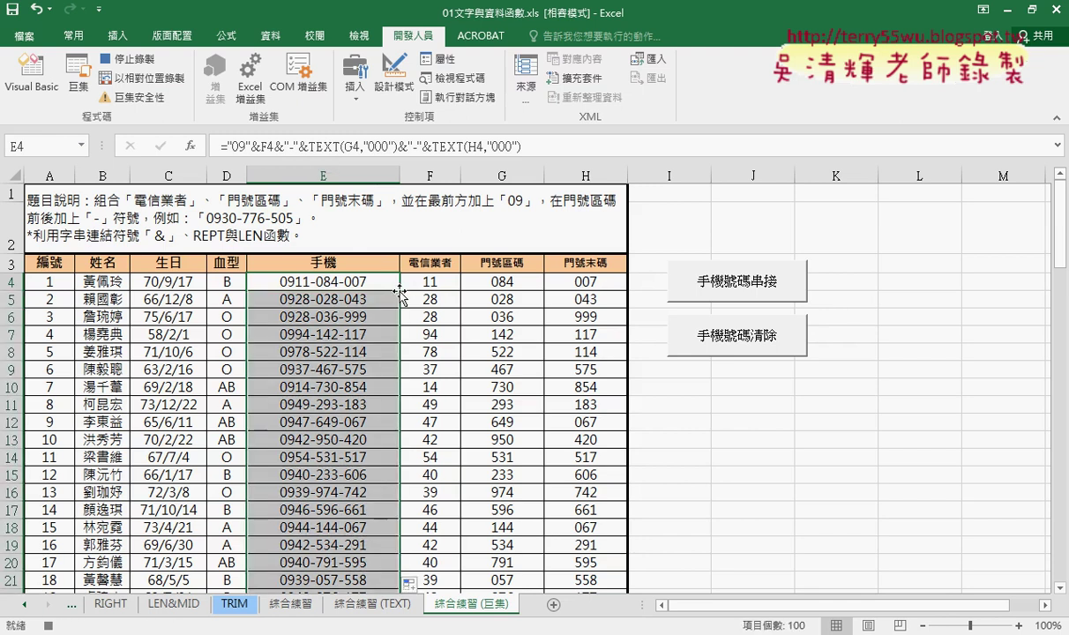
pyautogui.click(123, 59)
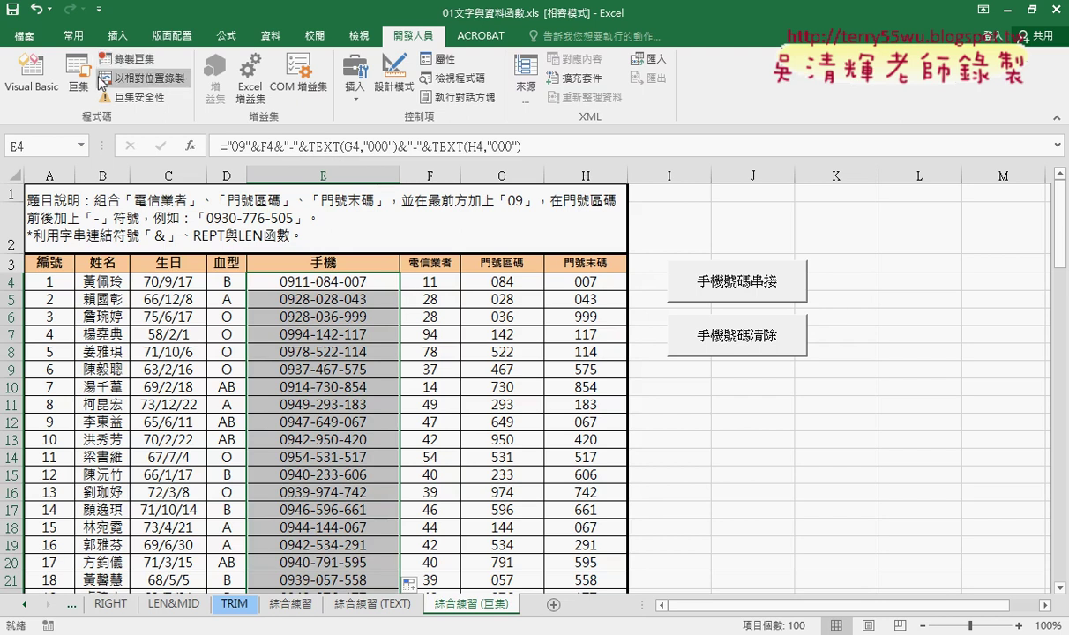
pyautogui.click(648, 399)
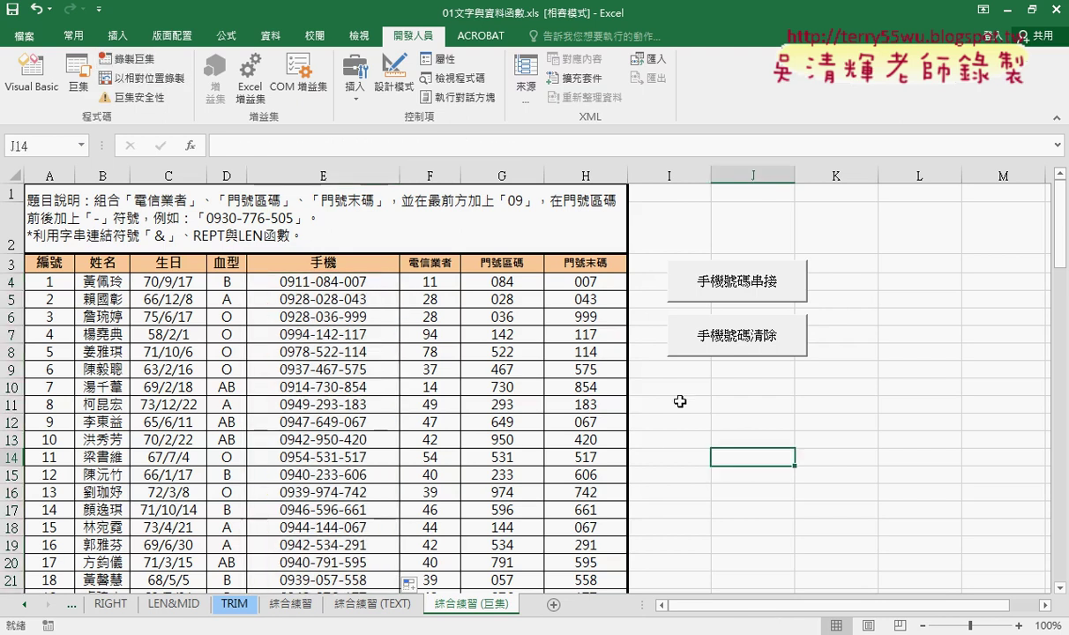
# - Clear the phone numbers from E4:E103
pyautogui.click(359, 278)
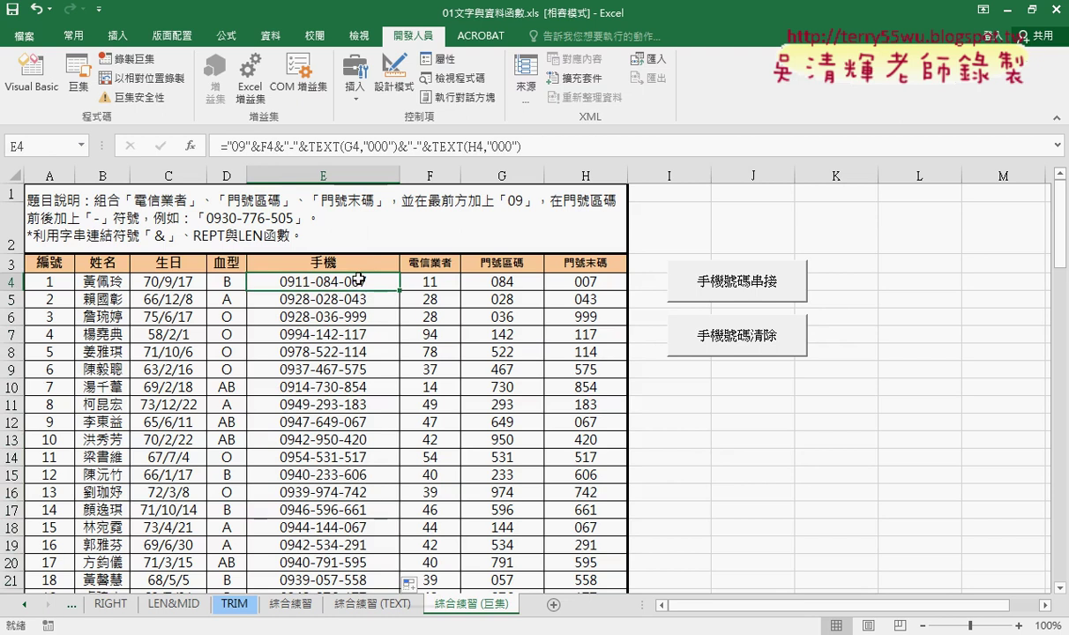
pyautogui.hotkey('ctrl', 'shift', 'Down')
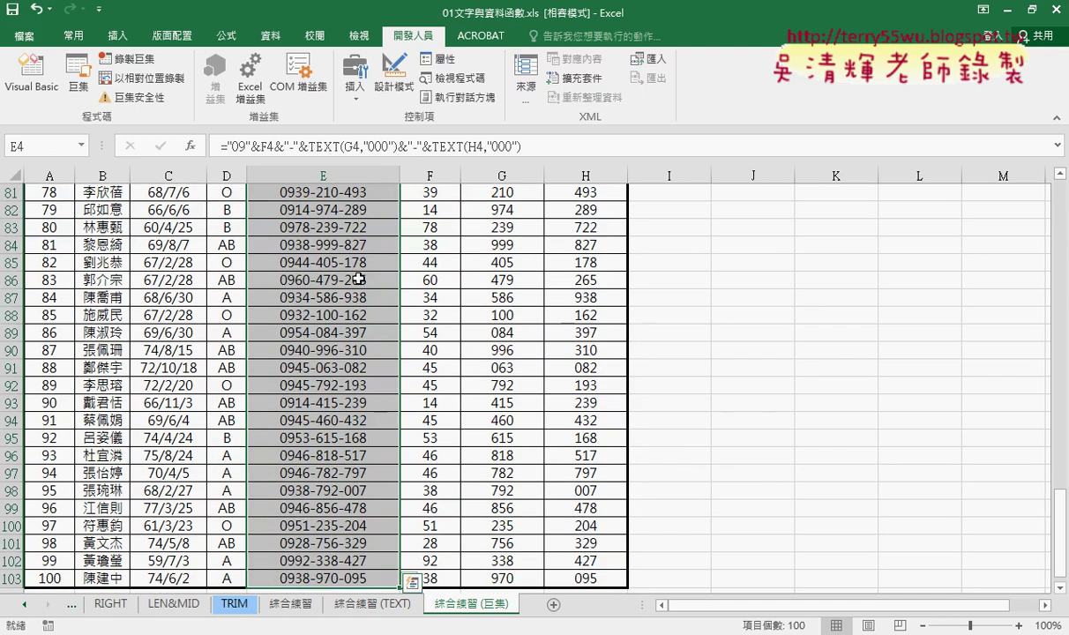
pyautogui.press('Delete')
pyautogui.scroll(20, 359, 278)
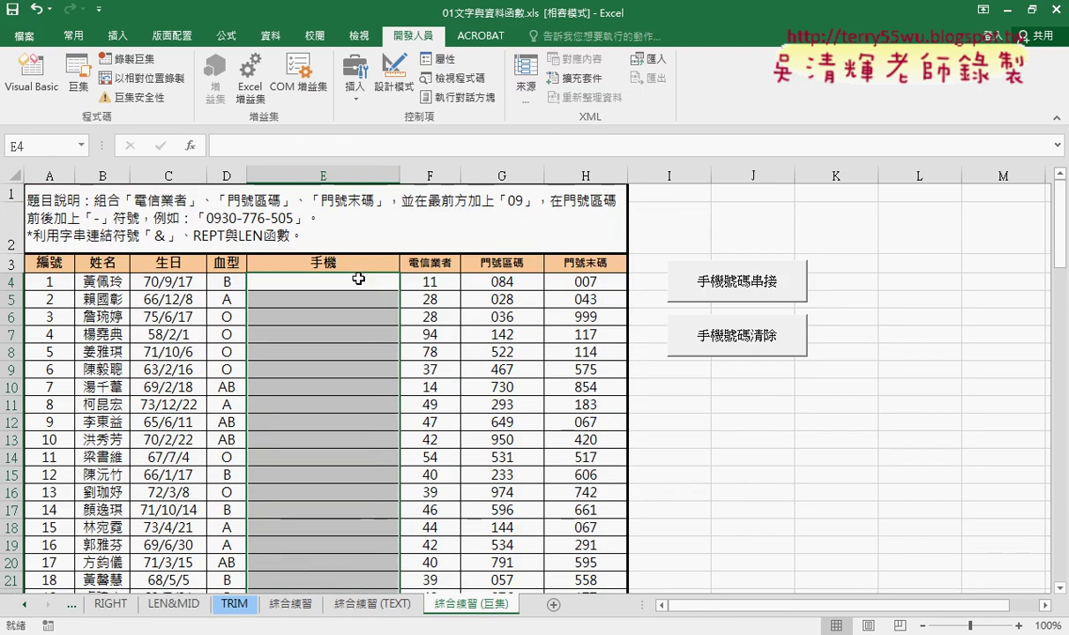
# - Run the 手機號碼串接 macro, then the 手機號碼清除 macro, from the Macros list
pyautogui.click(895, 477)
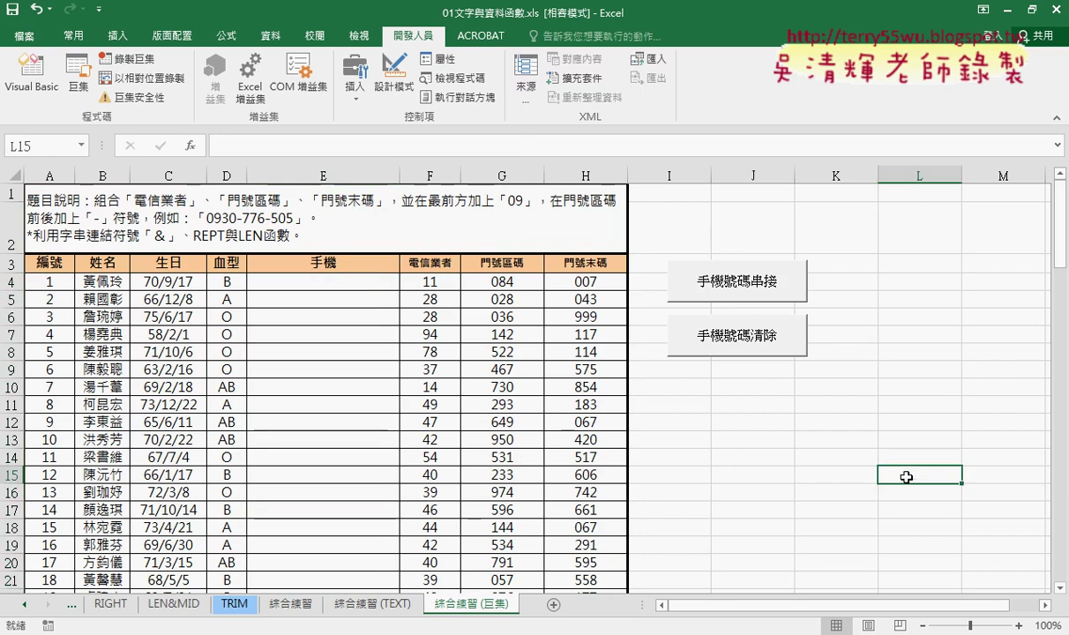
pyautogui.click(79, 88)
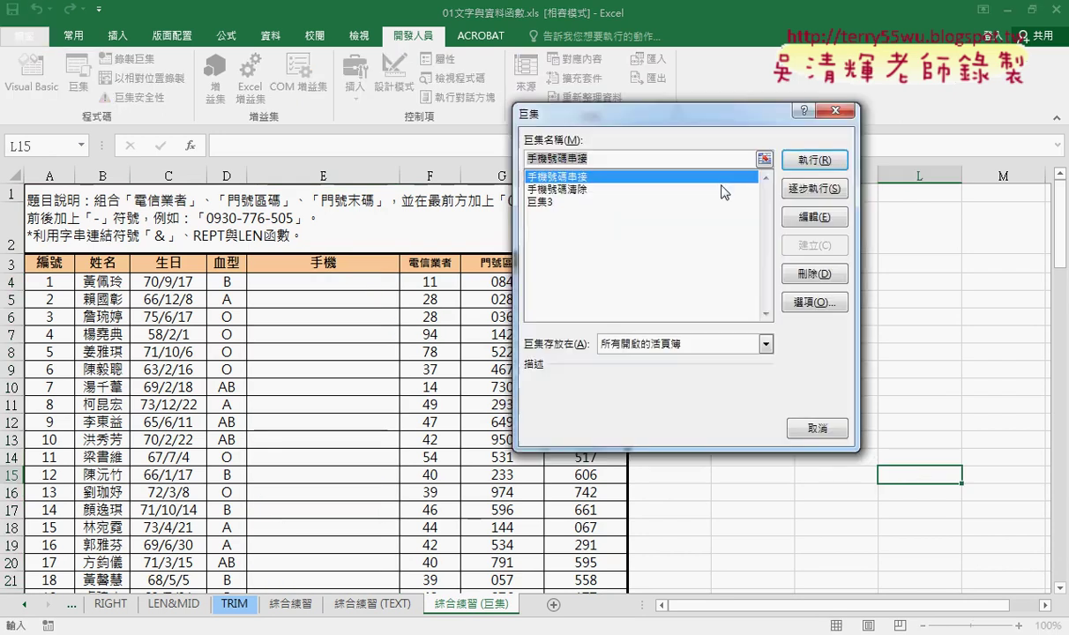
pyautogui.click(771, 153)
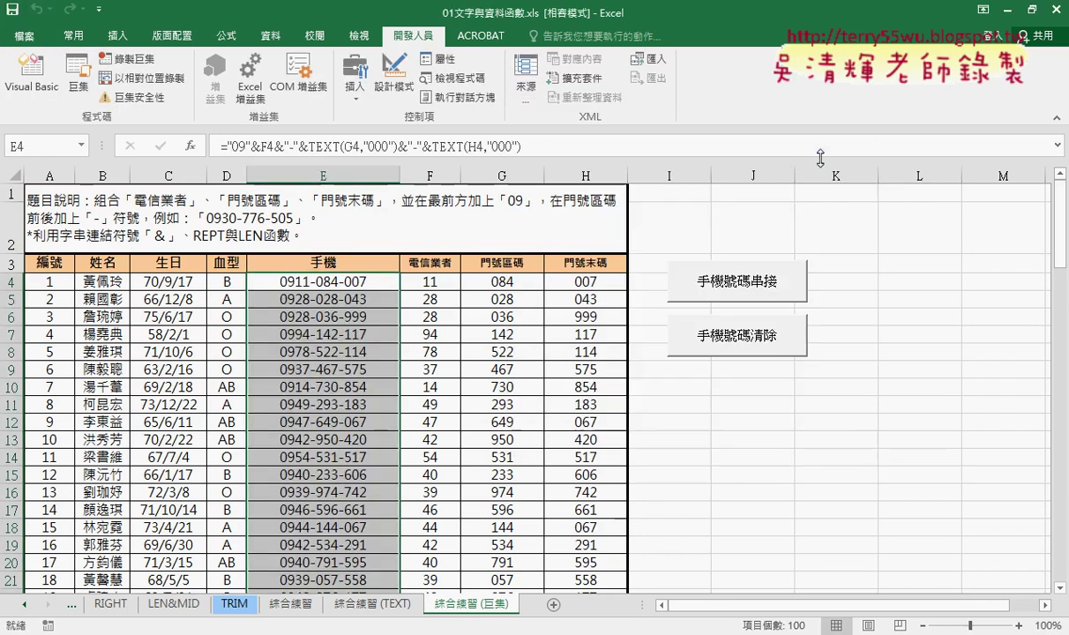
pyautogui.click(78, 84)
pyautogui.click(569, 189)
pyautogui.click(813, 159)
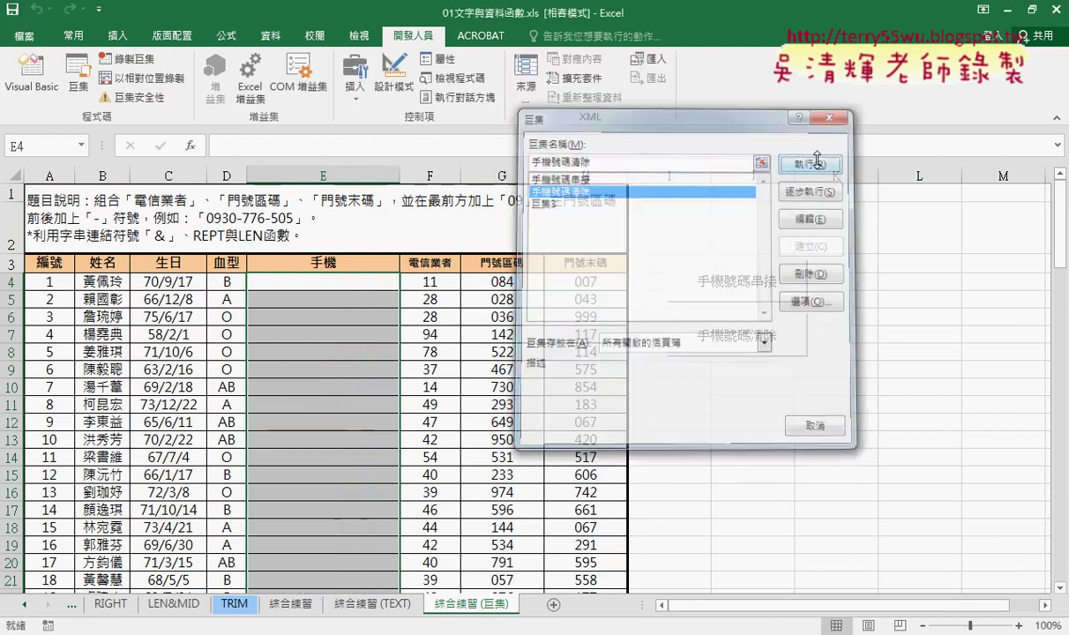
# - Use the sheet buttons to refill column E with phone numbers and clear it again
pyautogui.click(769, 453)
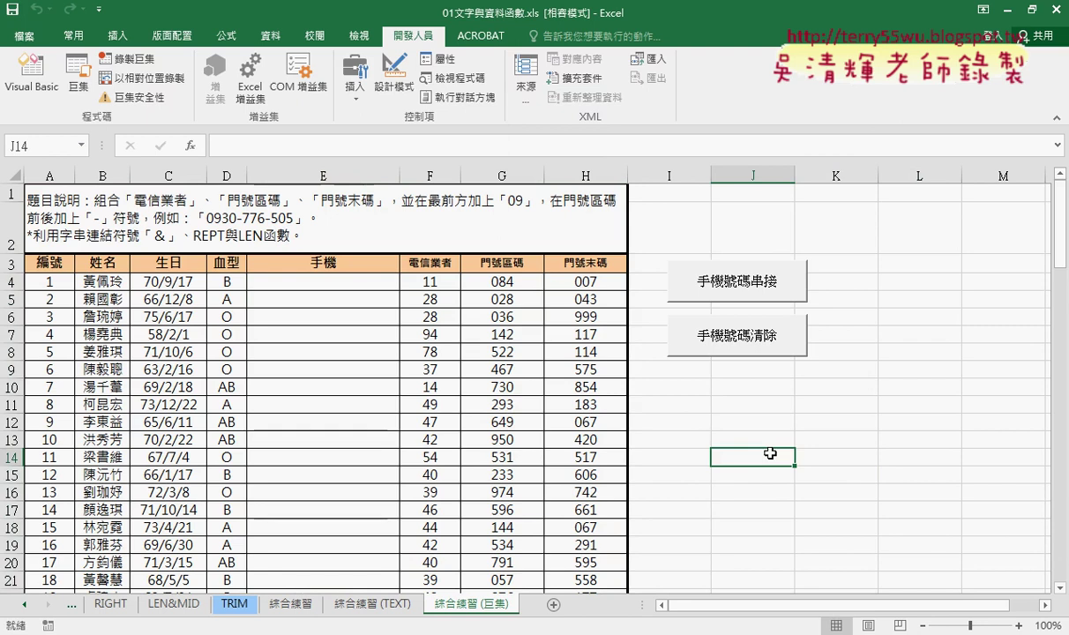
pyautogui.click(747, 301)
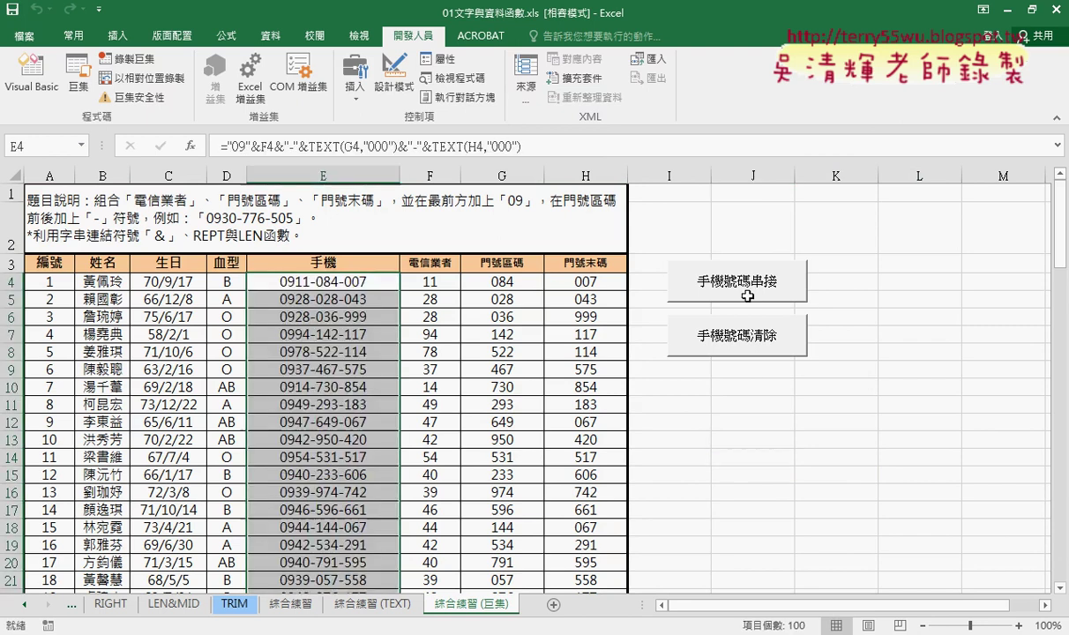
pyautogui.click(756, 337)
# - Delete the 手機號碼串接 button and cut the 手機號碼清除 button off the sheet
pyautogui.rightClick(789, 275)
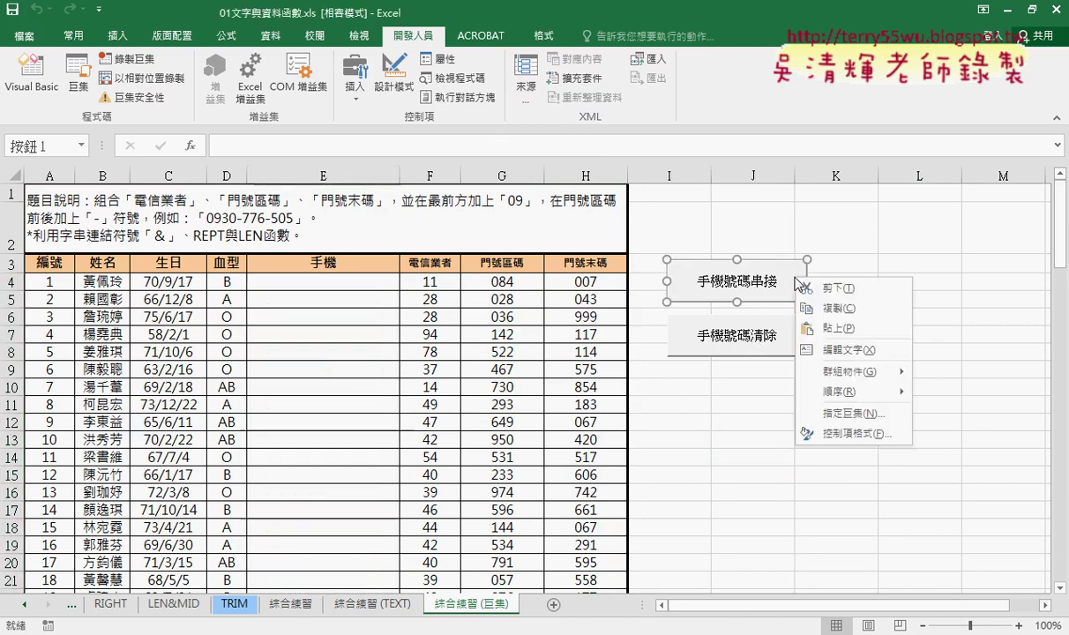
pyautogui.press('Escape')
pyautogui.press('Delete')
pyautogui.rightClick(723, 319)
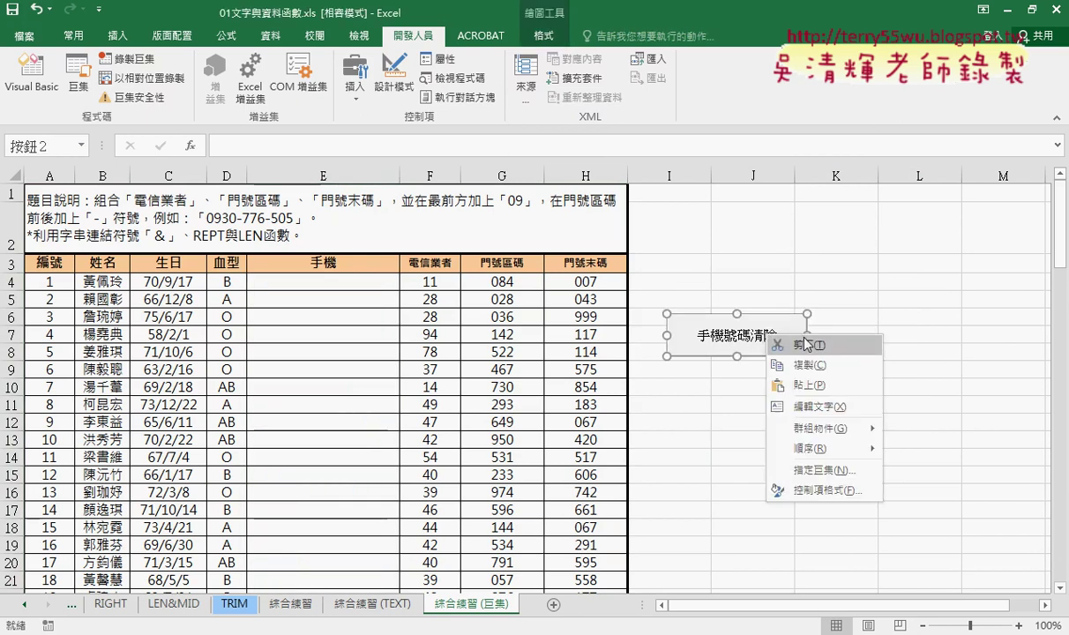
pyautogui.click(749, 319)
pyautogui.click(878, 353)
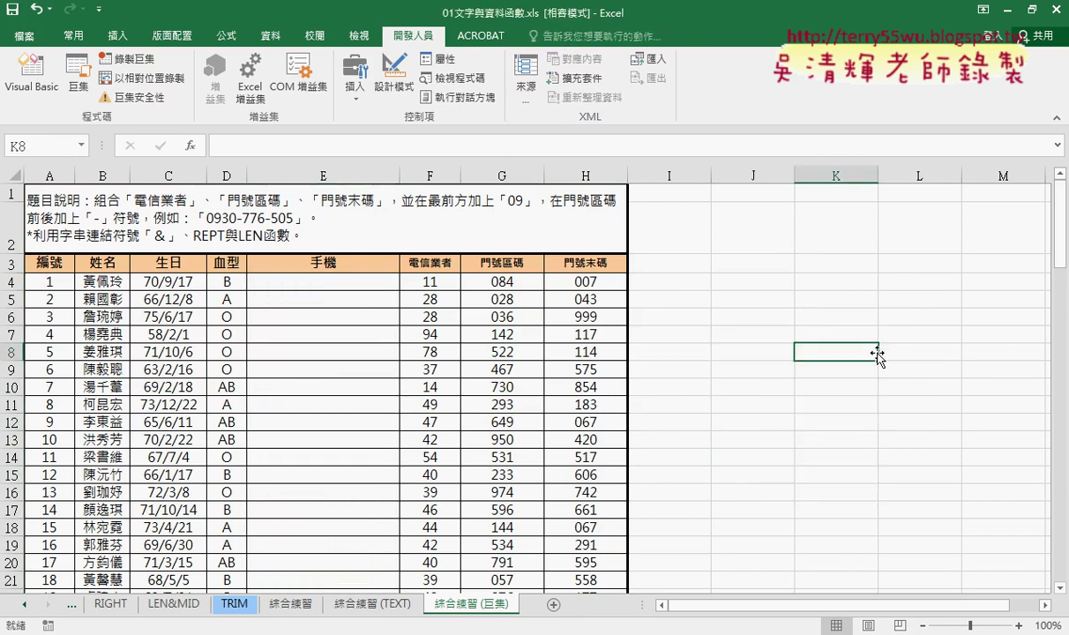
# - Draw a form button beside the phone table near column I
pyautogui.click(354, 101)
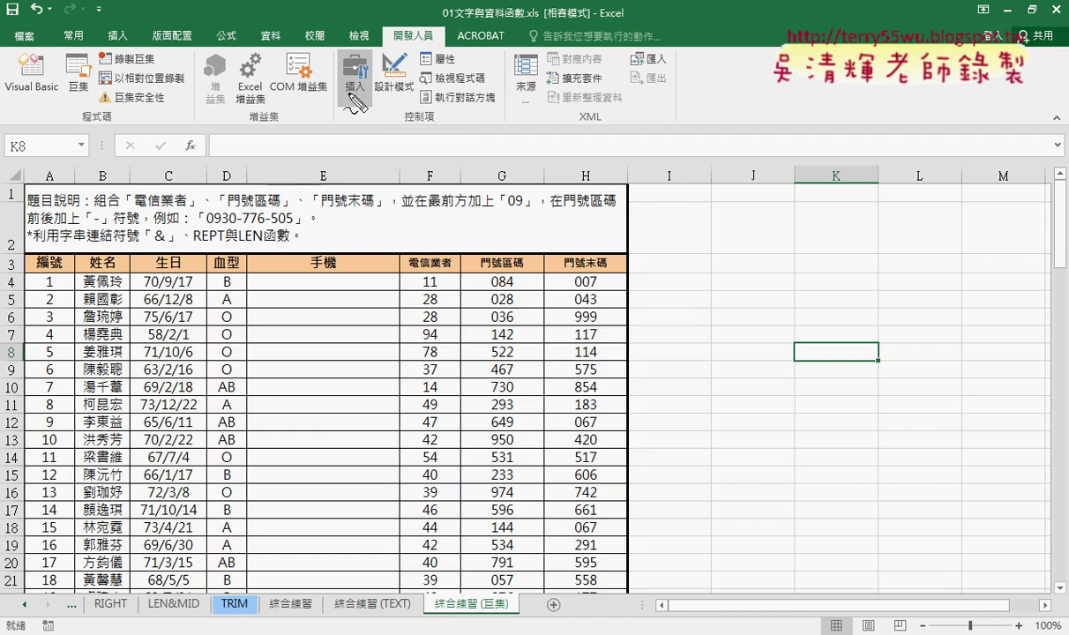
pyautogui.moveTo(350, 106); pyautogui.dragTo(361, 100)
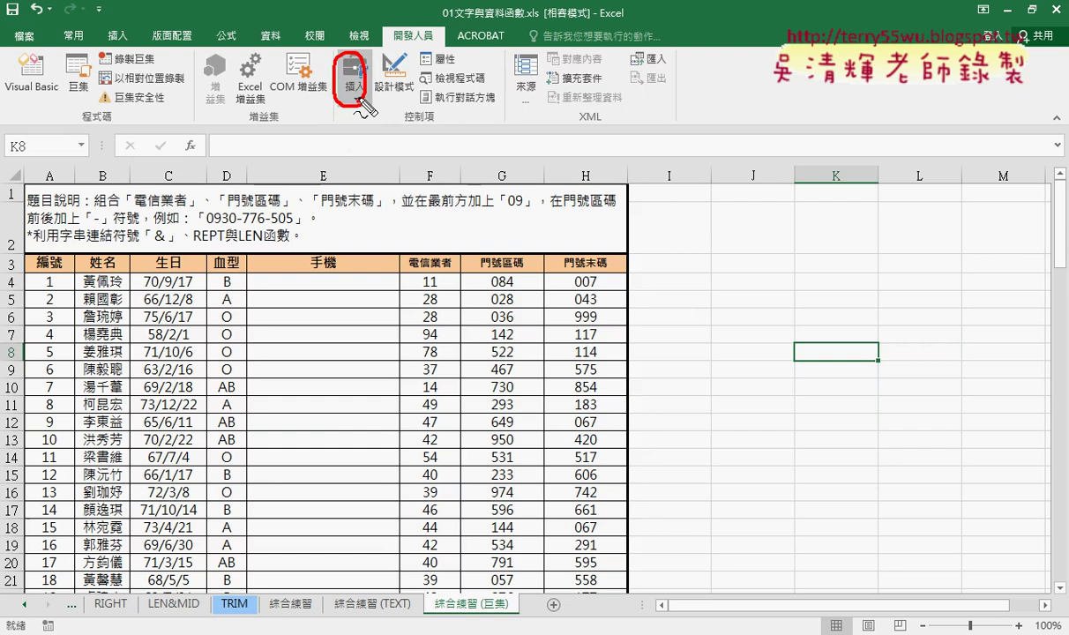
pyautogui.press('Escape')
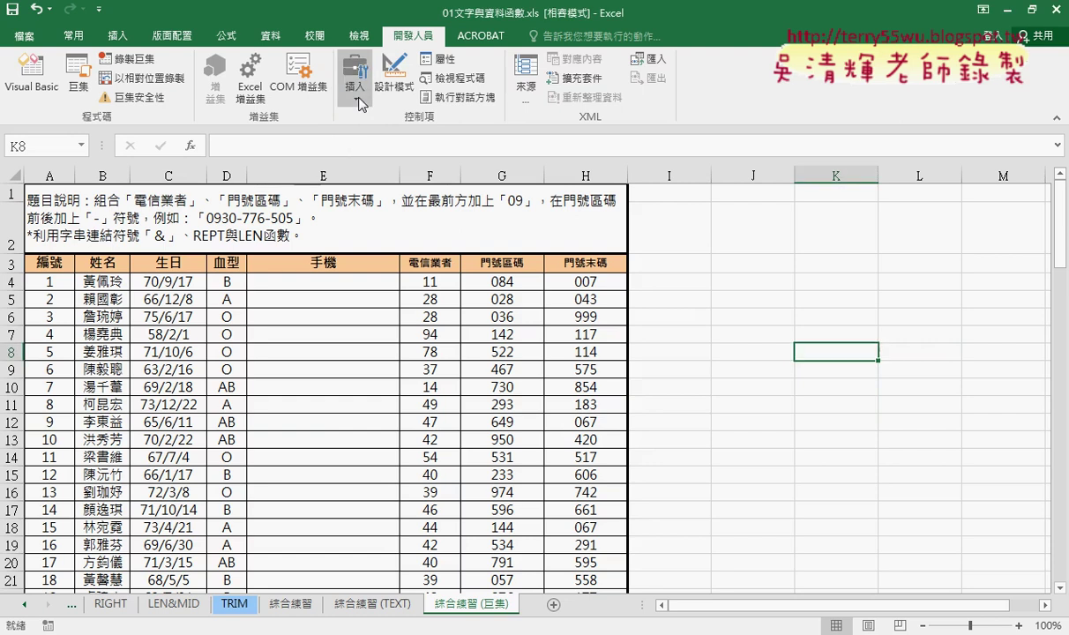
pyautogui.click(353, 96)
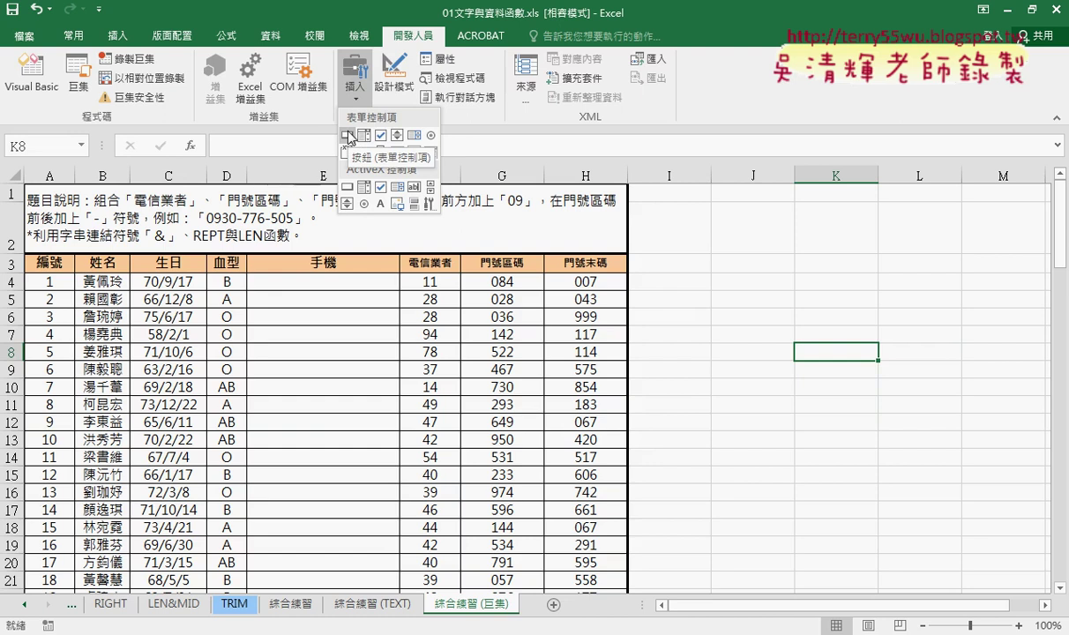
pyautogui.click(349, 137)
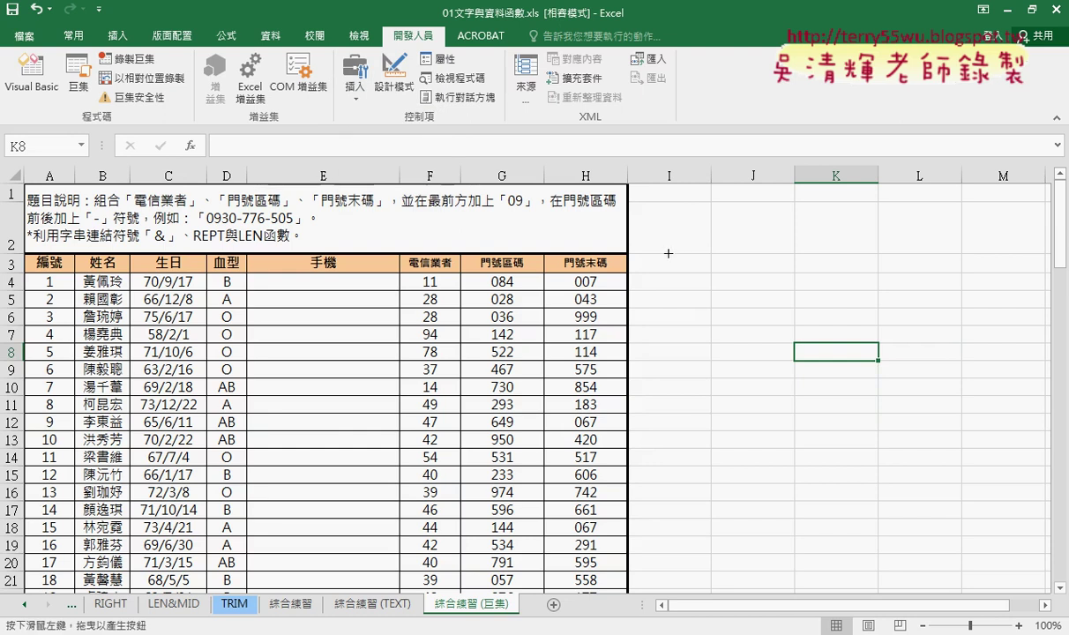
pyautogui.moveTo(668, 253)
pyautogui.mouseDown()
pyautogui.moveTo(835, 299)
pyautogui.moveTo(810, 328)
pyautogui.moveTo(823, 298)
pyautogui.mouseUp()
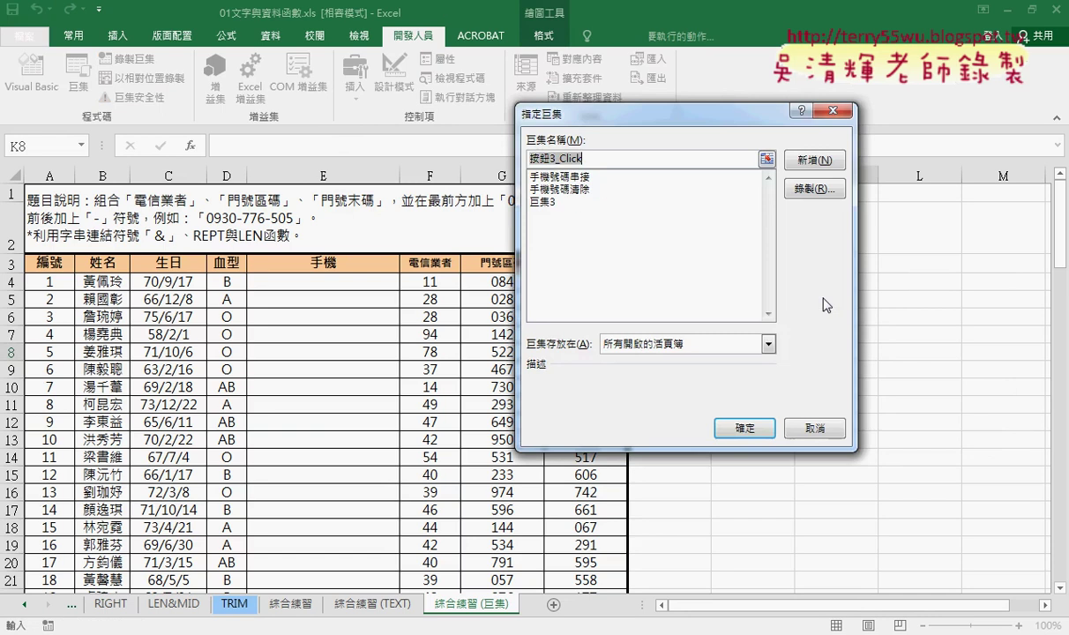
pyautogui.moveTo(683, 119); pyautogui.dragTo(591, 135)
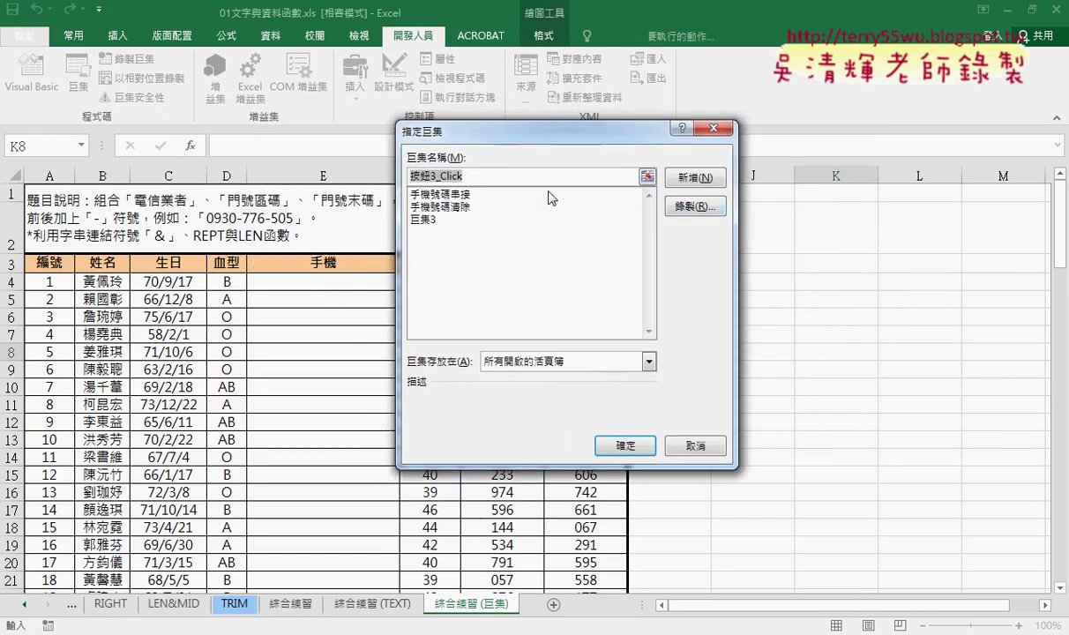
# - Assign the 手機號碼串接 macro to the new button, copying its name
pyautogui.click(462, 195)
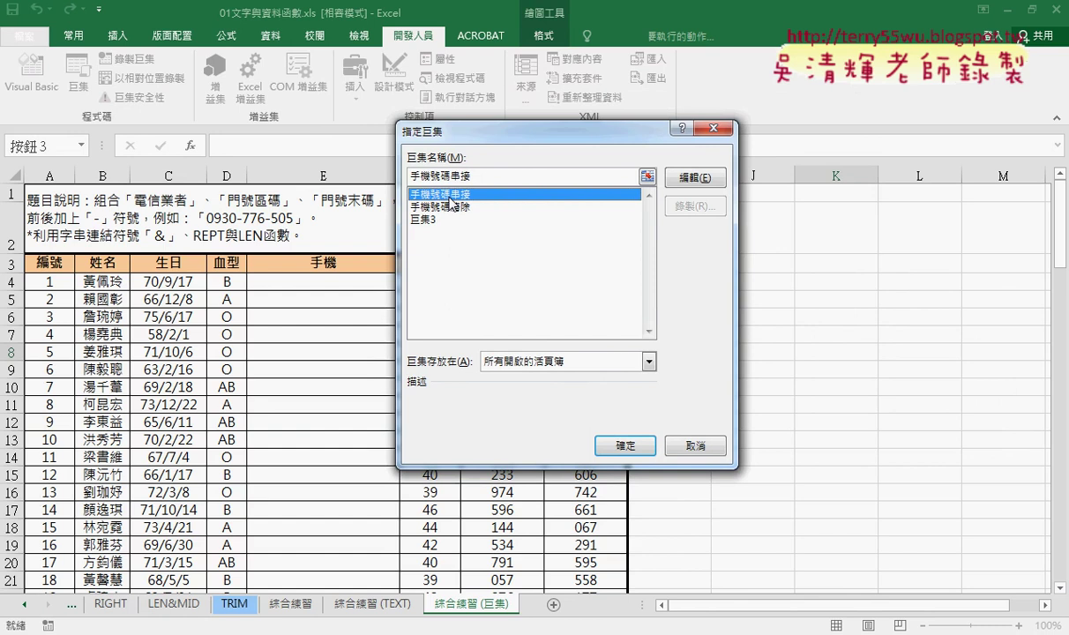
pyautogui.moveTo(477, 174); pyautogui.dragTo(408, 176)
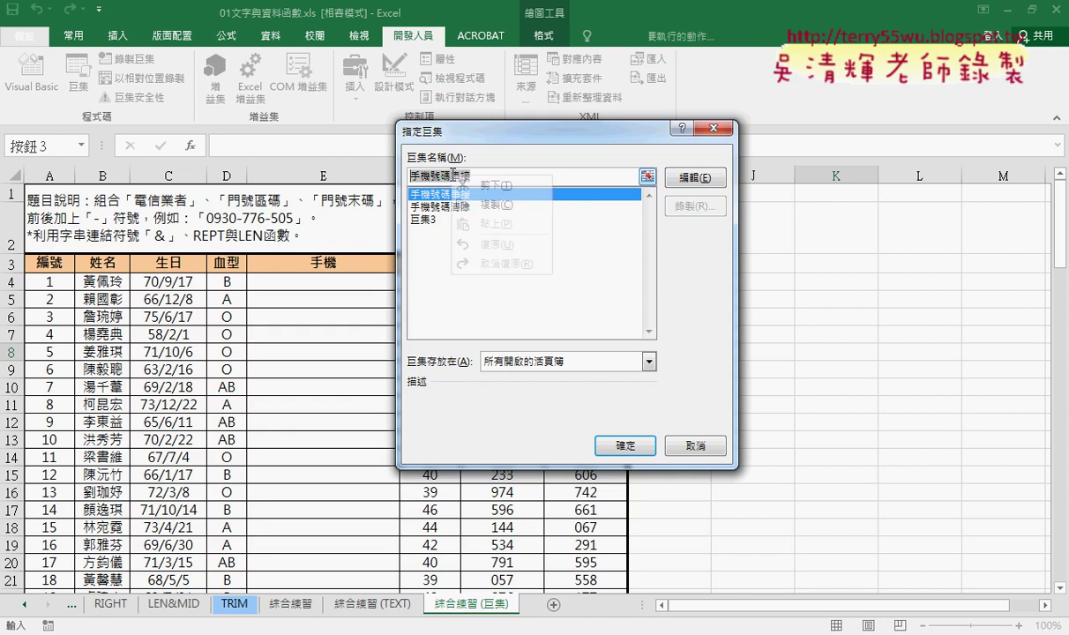
pyautogui.rightClick(458, 175)
pyautogui.click(488, 207)
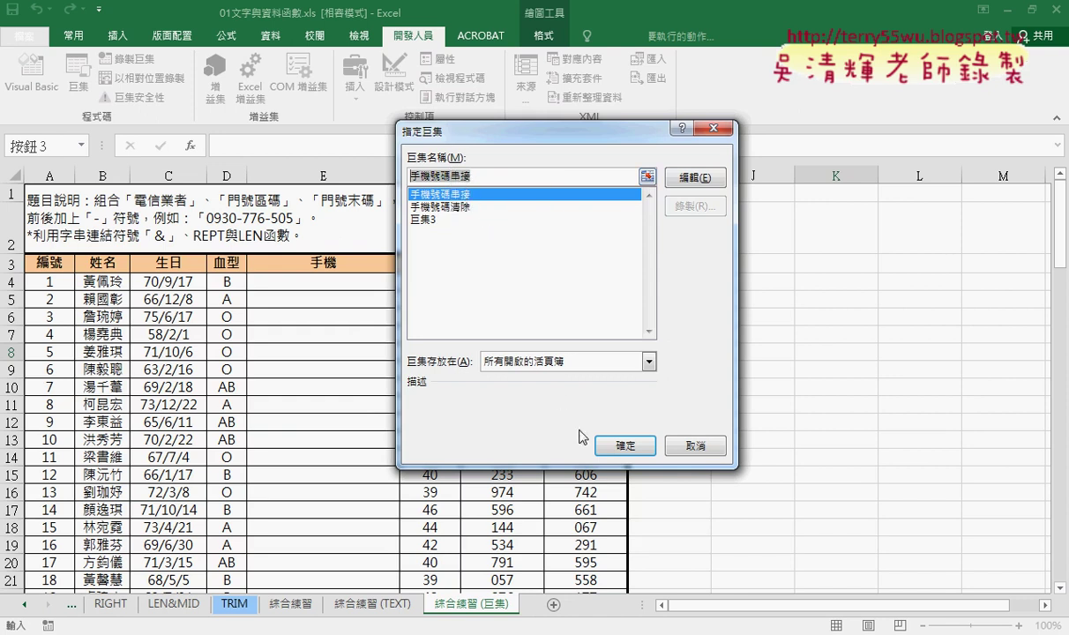
pyautogui.click(618, 445)
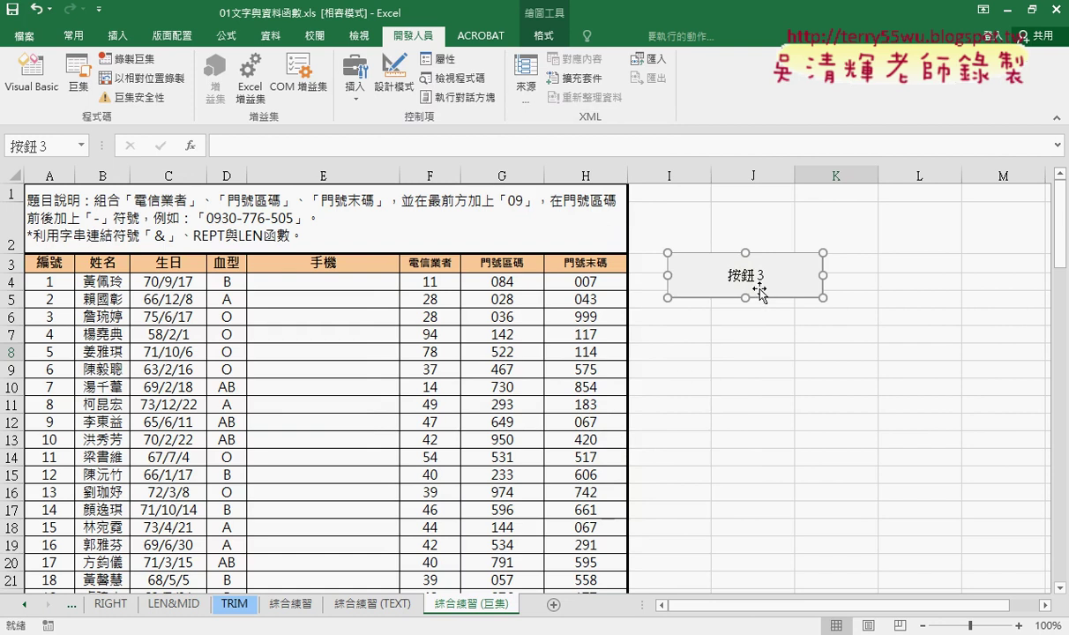
# - Relabel the button 手機號碼串接
pyautogui.click(725, 276)
pyautogui.press('Delete')
pyautogui.press('Delete')
pyautogui.press('Delete')
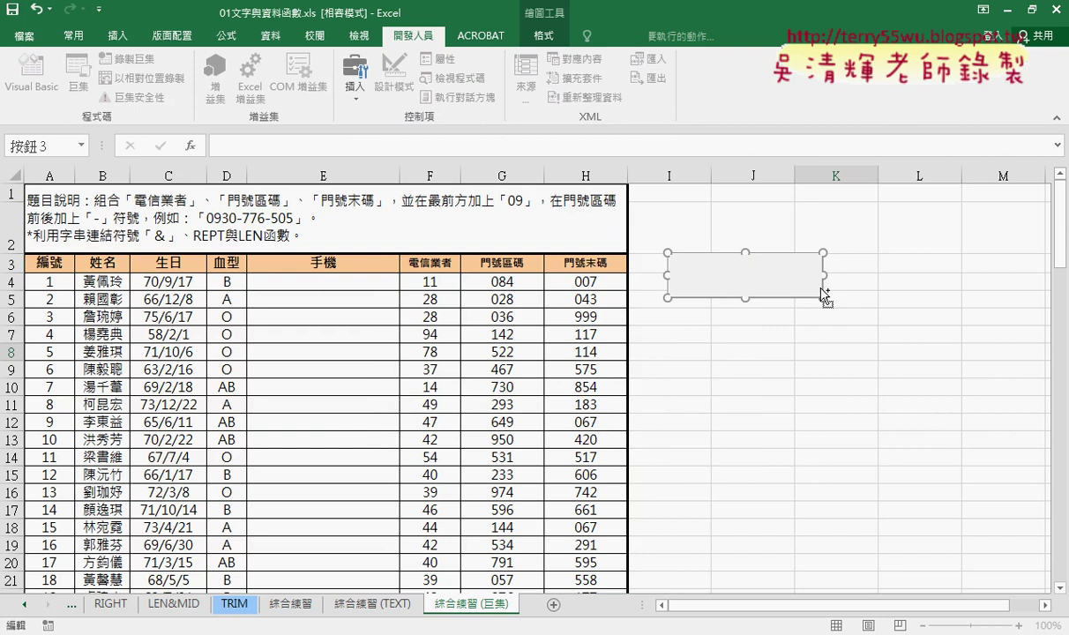
pyautogui.write('手機號碼串接')
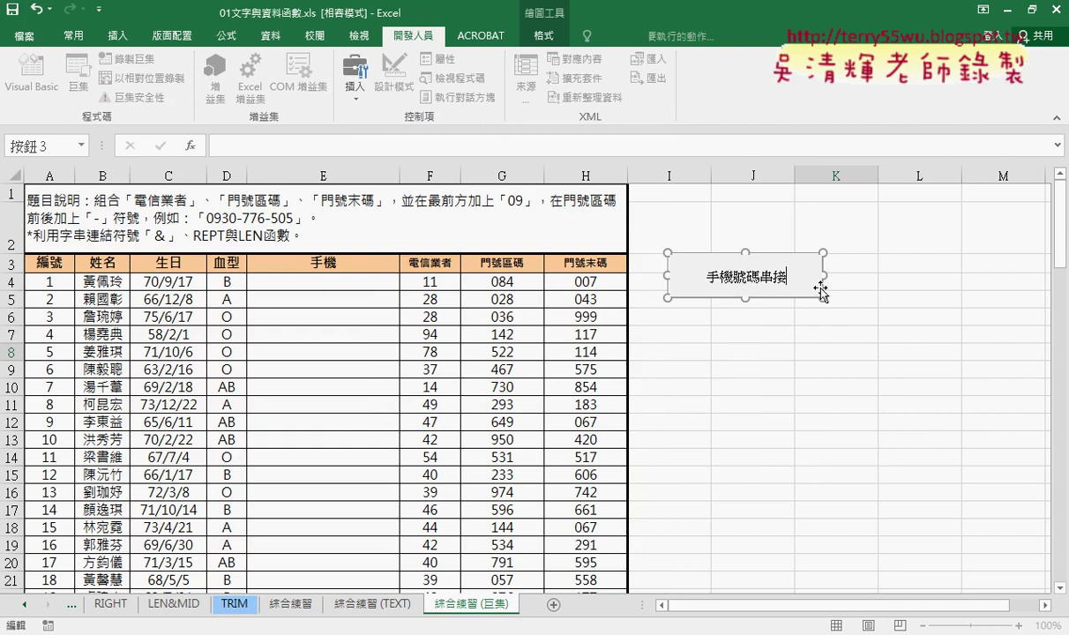
pyautogui.click(820, 369)
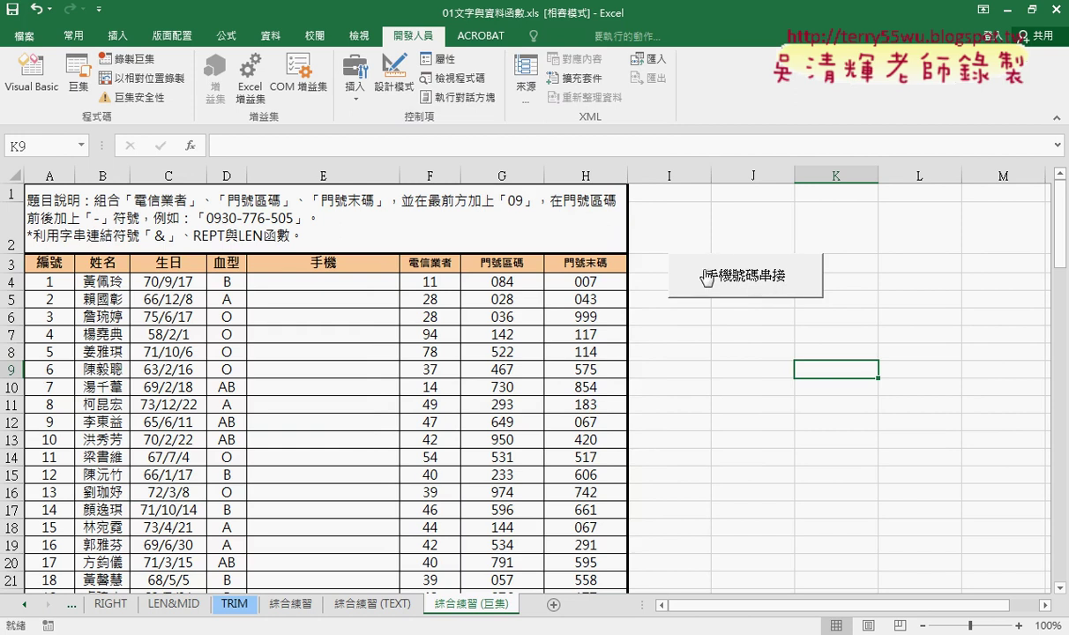
# - Draw a second form button below the first and assign it the 手機號碼清除 macro
pyautogui.click(355, 84)
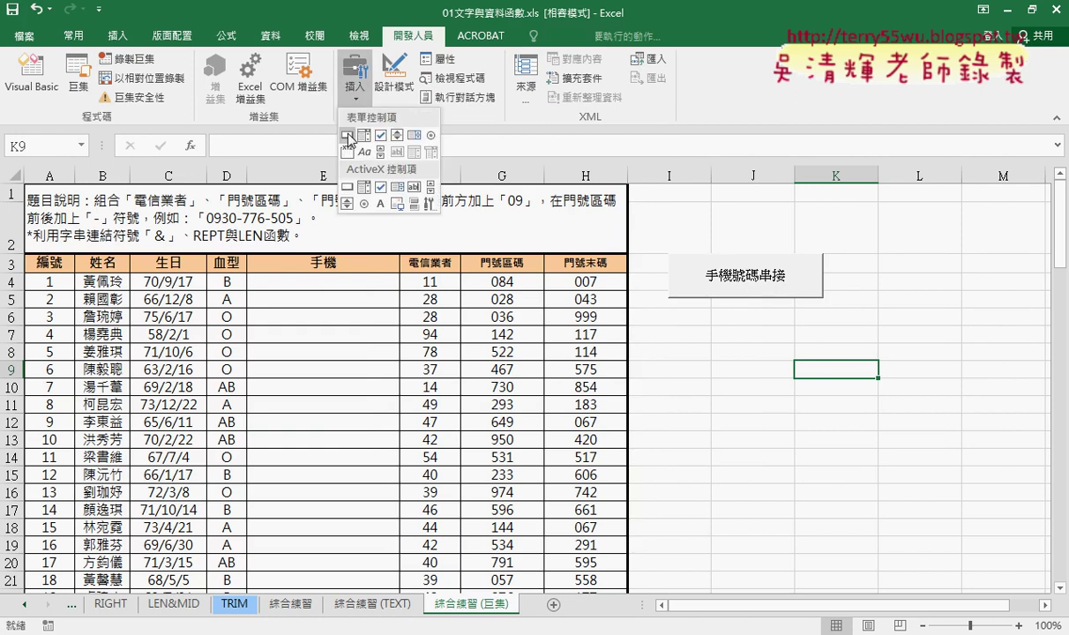
pyautogui.click(348, 137)
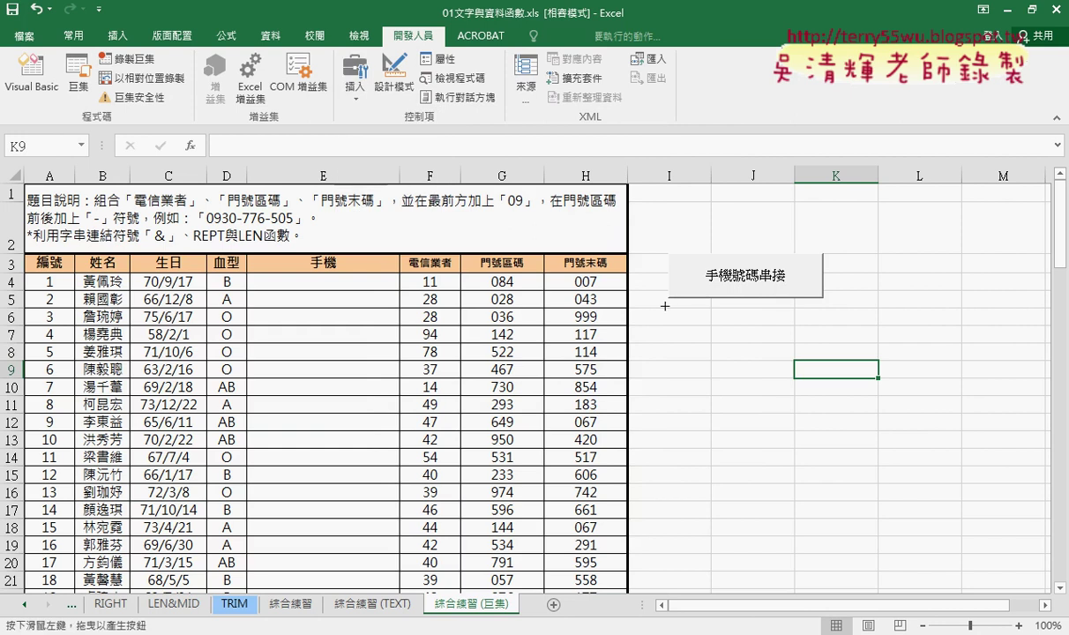
pyautogui.moveTo(673, 309); pyautogui.dragTo(822, 357)
pyautogui.click(458, 206)
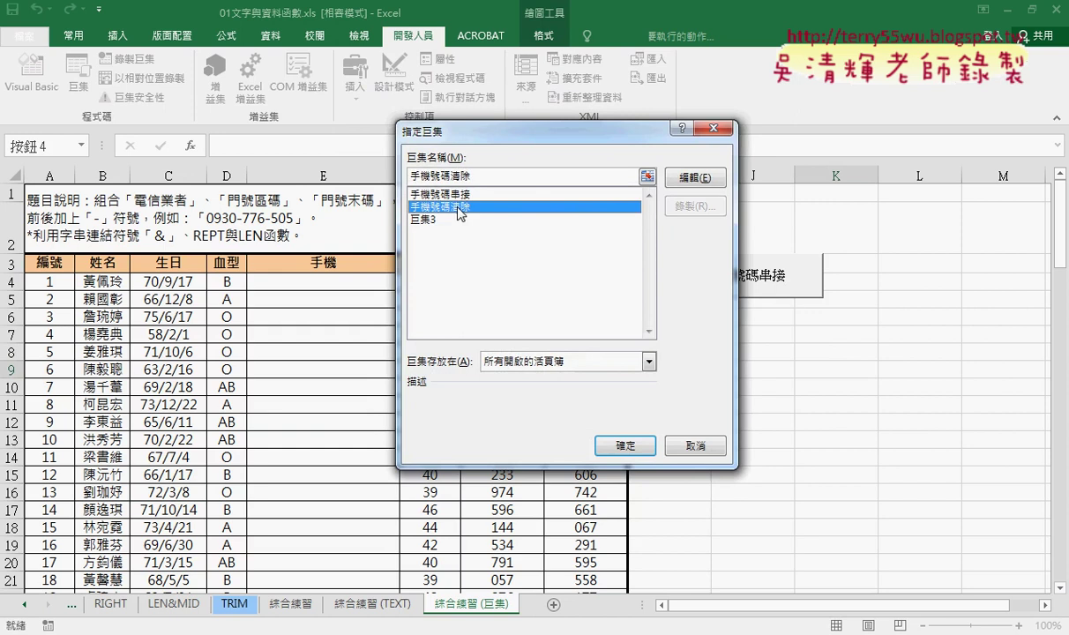
pyautogui.hotkey('alt', 'm')
pyautogui.hotkey('shift', 'F10')
pyautogui.click(464, 210)
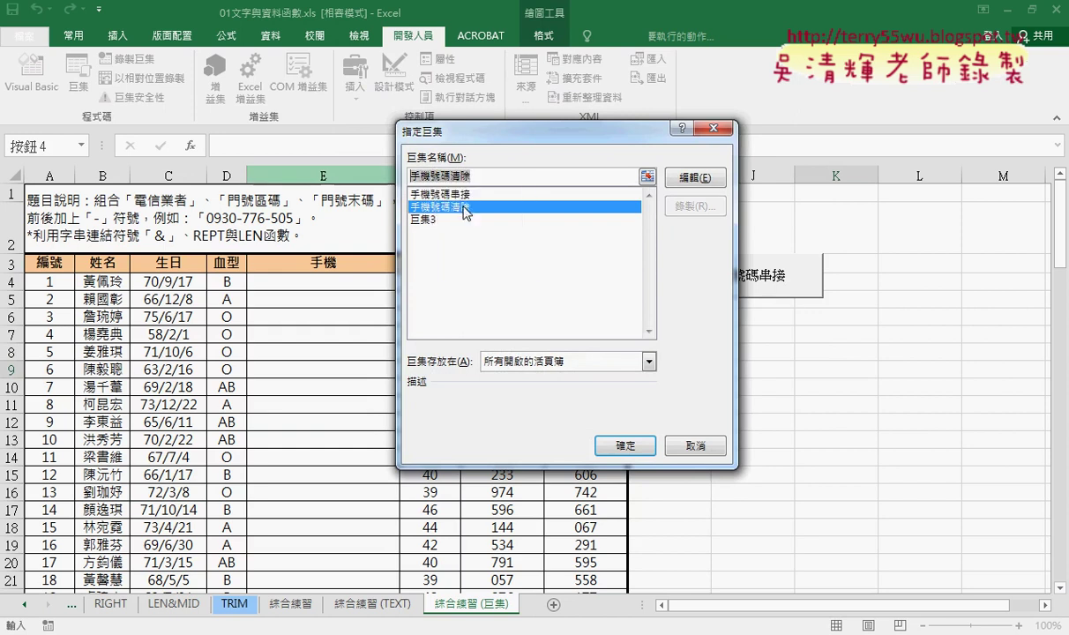
pyautogui.click(625, 445)
# - Relabel the new button 手機號碼清除
pyautogui.click(728, 333)
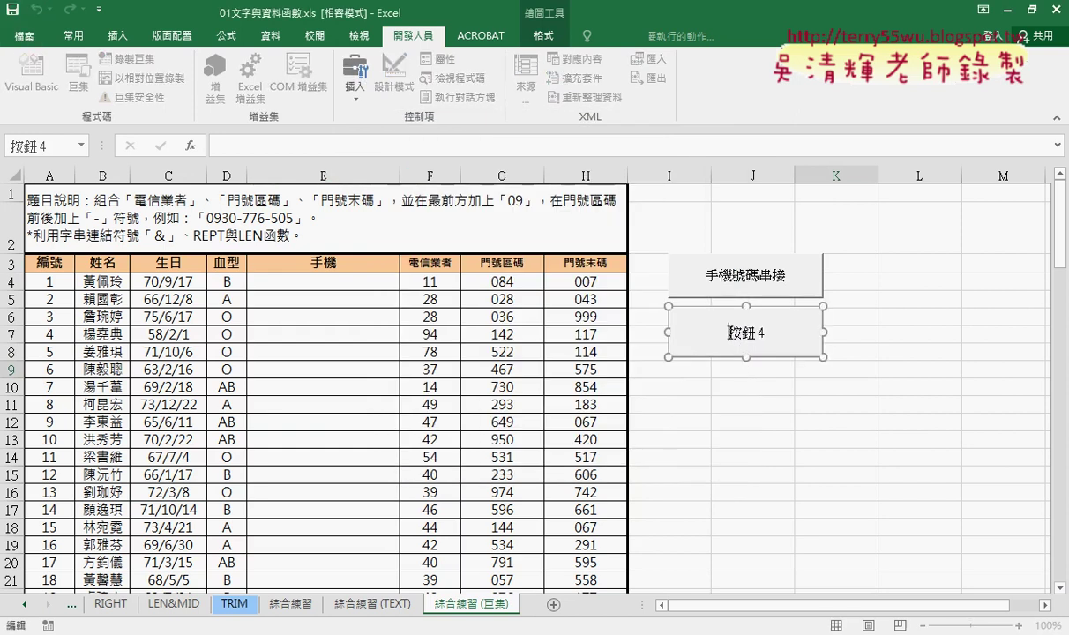
pyautogui.press('Delete')
pyautogui.press('Delete')
pyautogui.press('Delete')
pyautogui.write('手機號碼清除')
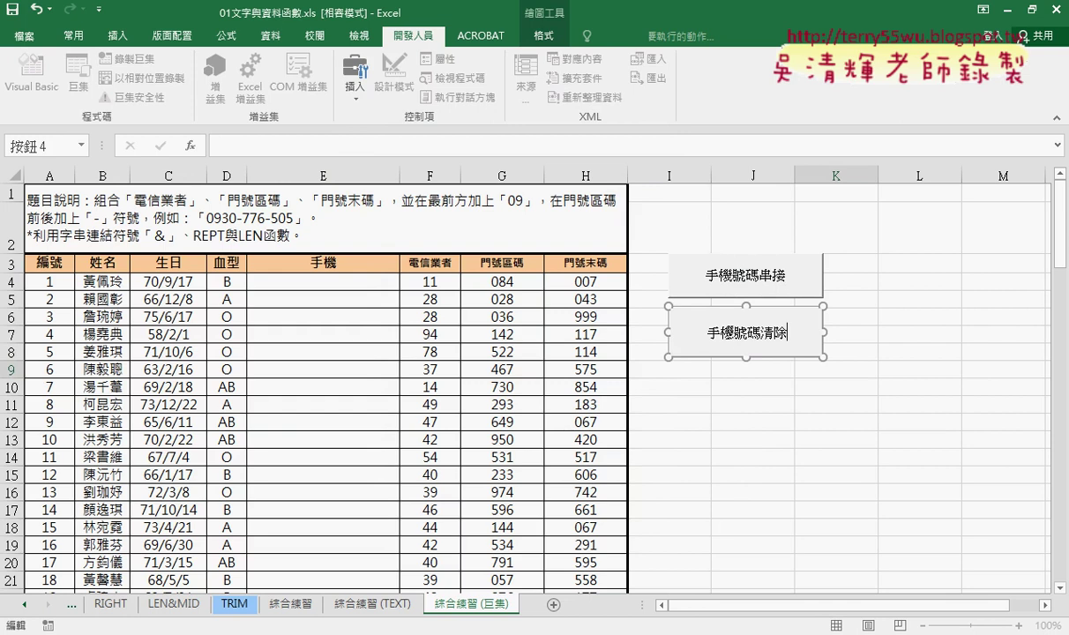
pyautogui.click(835, 474)
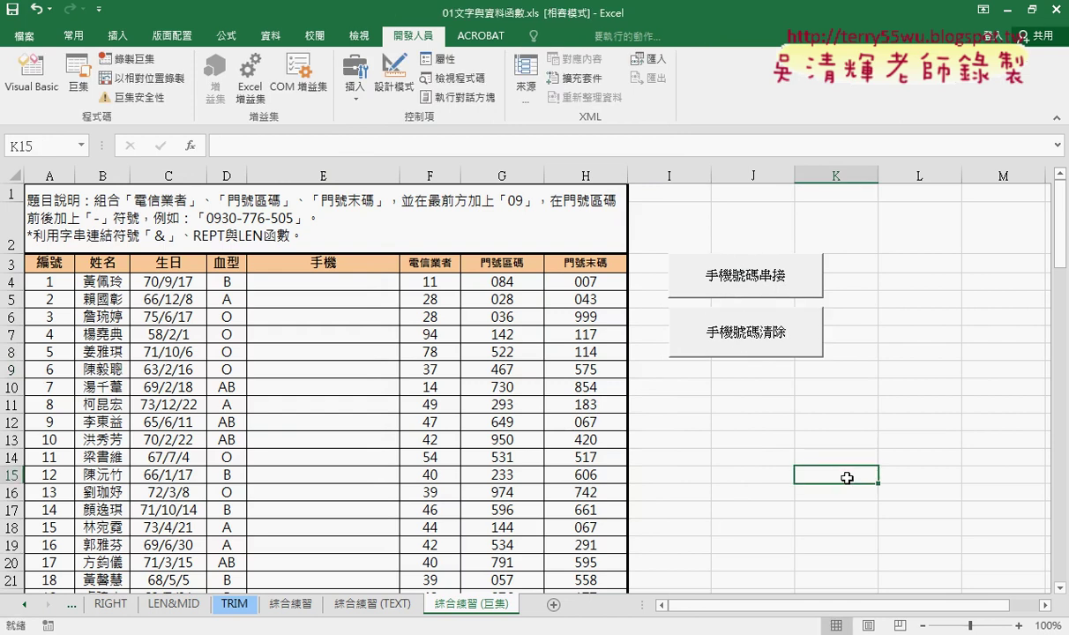
pyautogui.click(769, 295)
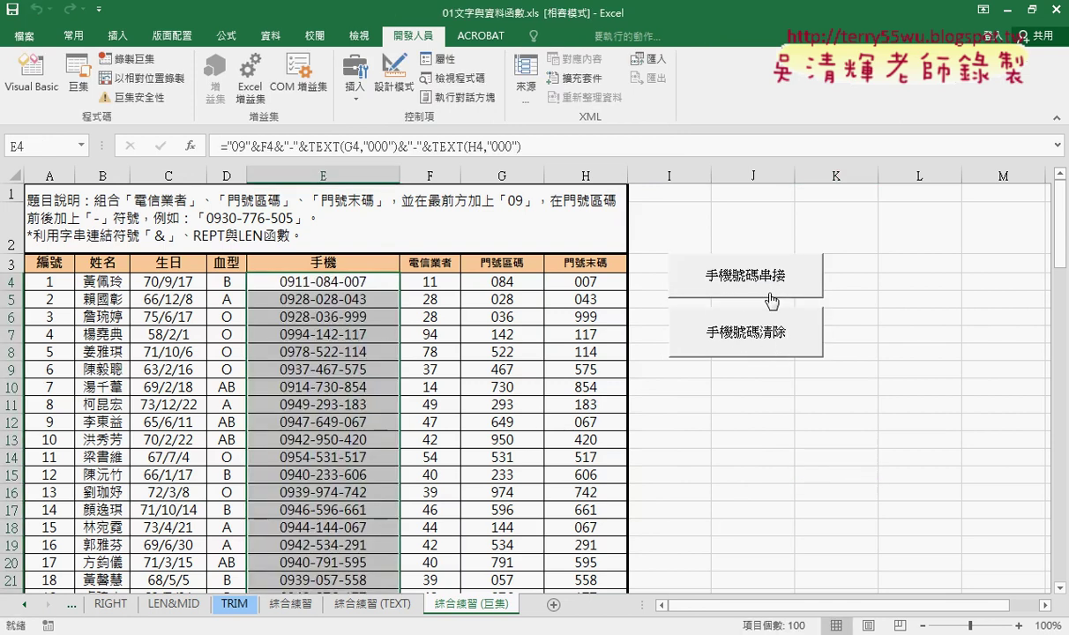
pyautogui.click(771, 343)
pyautogui.click(754, 276)
pyautogui.click(774, 341)
pyautogui.click(774, 280)
pyautogui.click(776, 345)
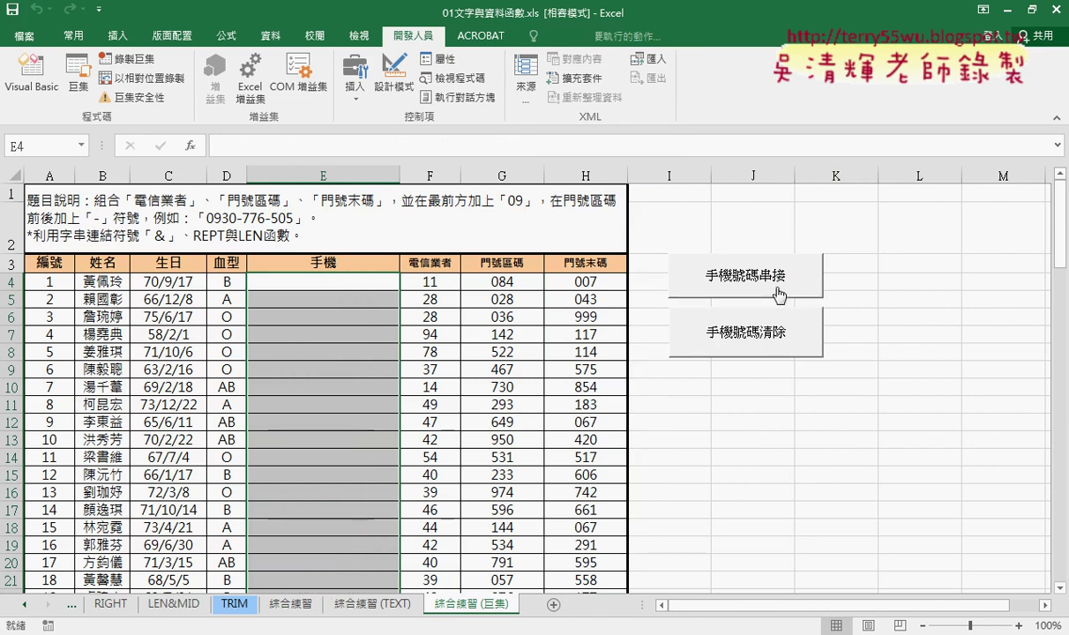
pyautogui.click(775, 280)
pyautogui.click(780, 350)
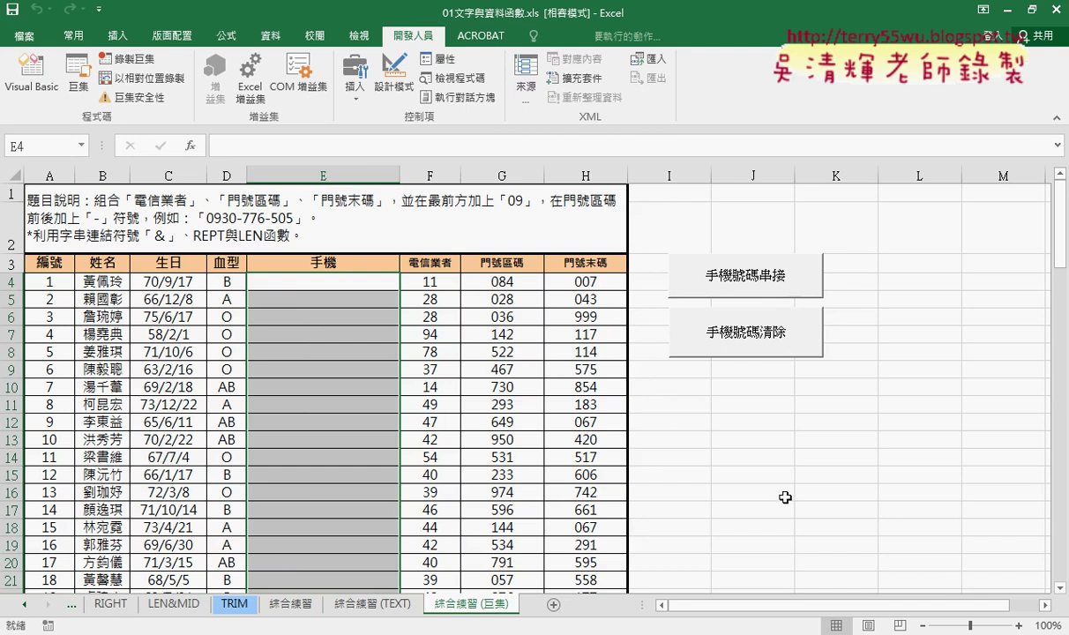
# - Bring up the Macro dialog listing 手機號碼串接, 手機號碼清除 and 巨集3
pyautogui.click(78, 81)
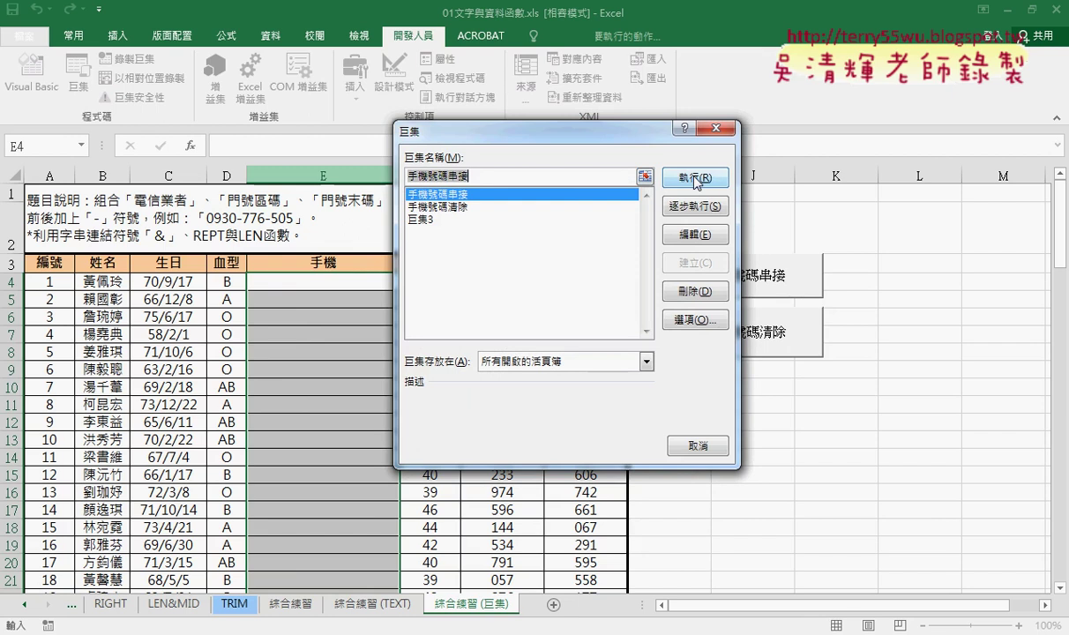
pyautogui.click(694, 237)
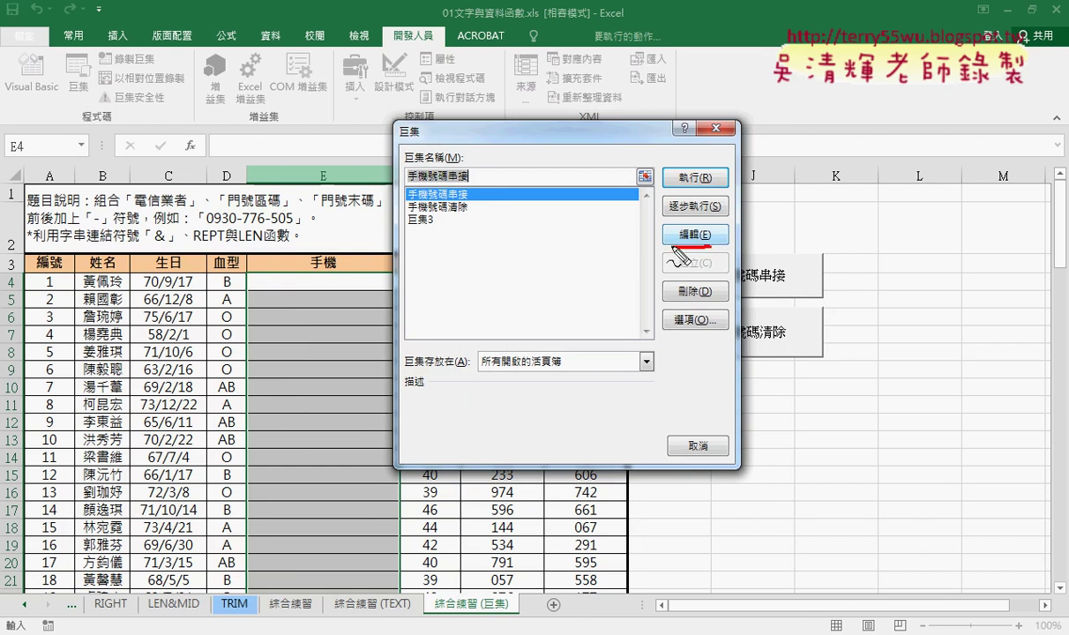
pyautogui.moveTo(729, 231); pyautogui.dragTo(673, 237)
pyautogui.moveTo(470, 202)
pyautogui.mouseDown()
pyautogui.moveTo(632, 197)
pyautogui.moveTo(650, 235)
pyautogui.moveTo(691, 238)
pyautogui.mouseUp()
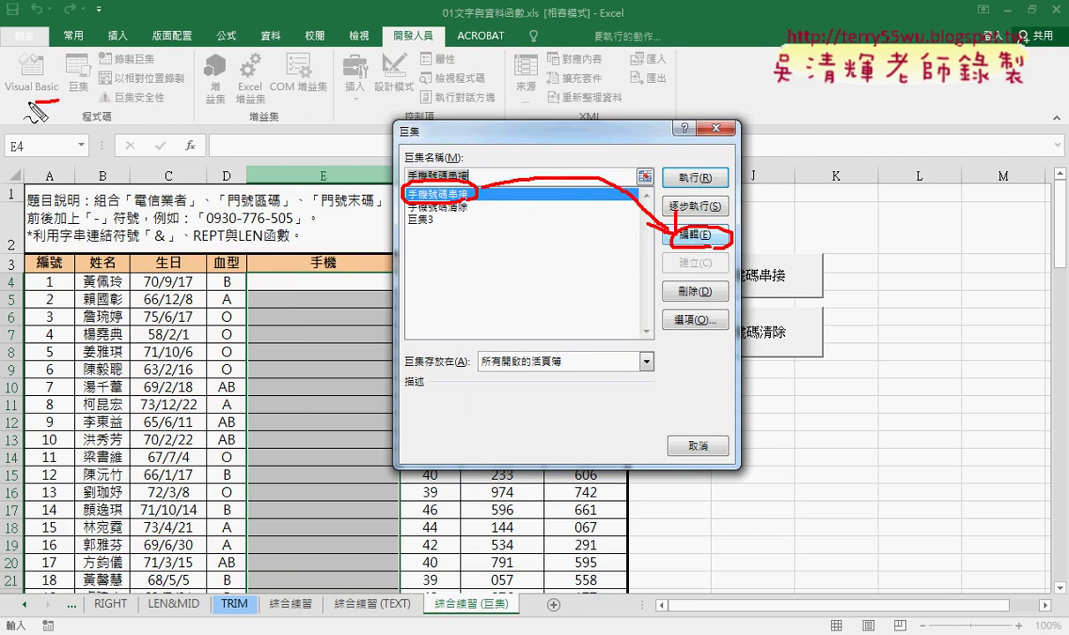
pyautogui.moveTo(40, 103)
pyautogui.mouseDown()
pyautogui.moveTo(67, 71)
pyautogui.moveTo(54, 101)
pyautogui.mouseUp()
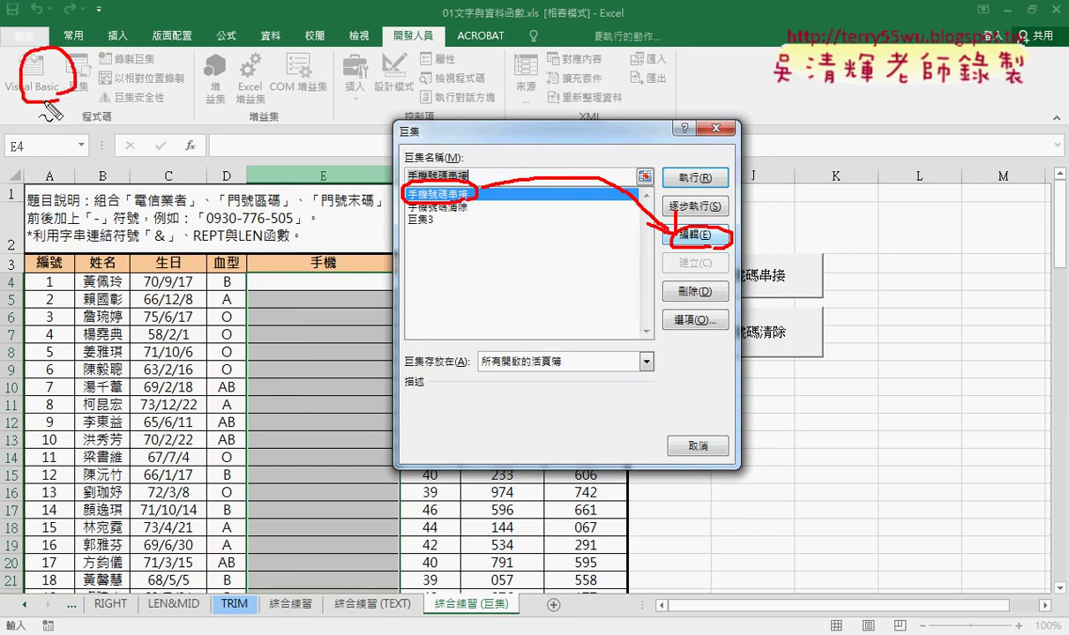
pyautogui.press('Escape')
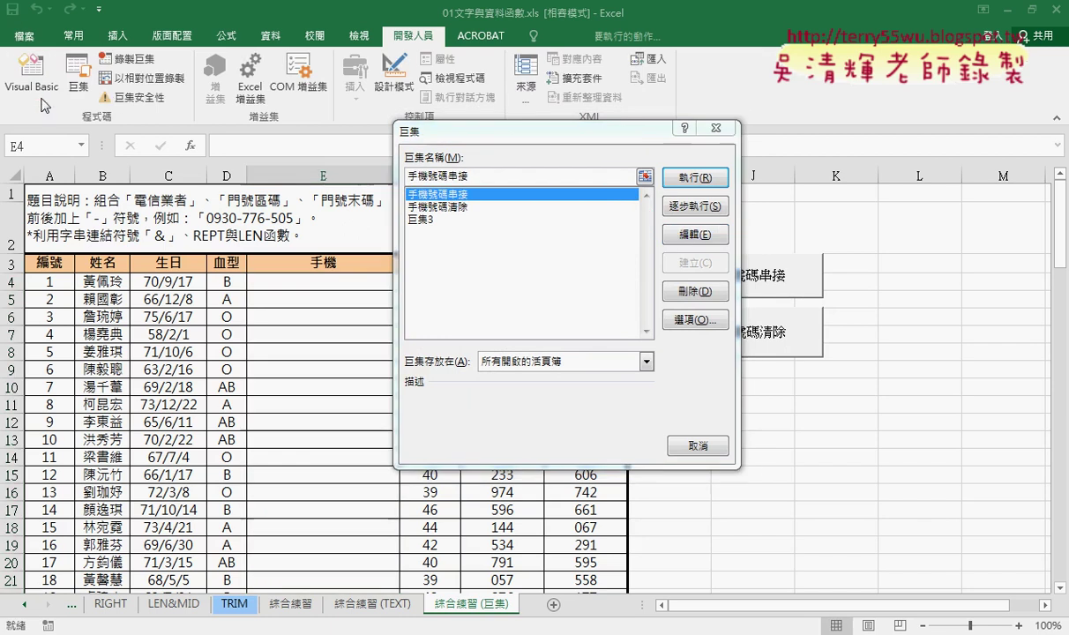
# - Open the 手機號碼串接 code maximized in the VBA editor and highlight its Sub and End Sub lines
pyautogui.click(696, 234)
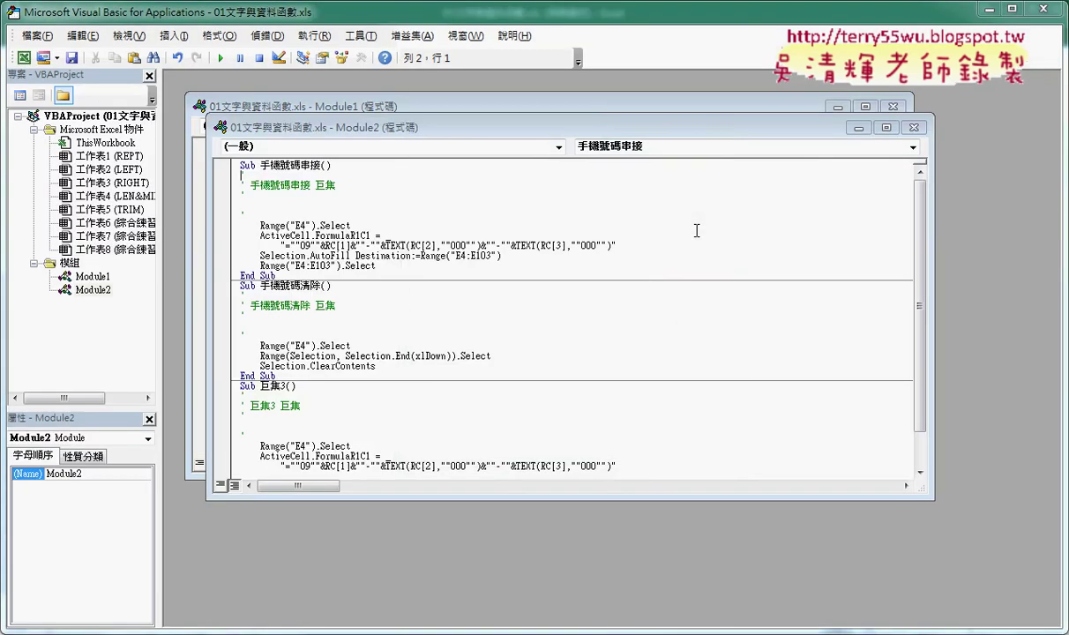
pyautogui.doubleClick(607, 129)
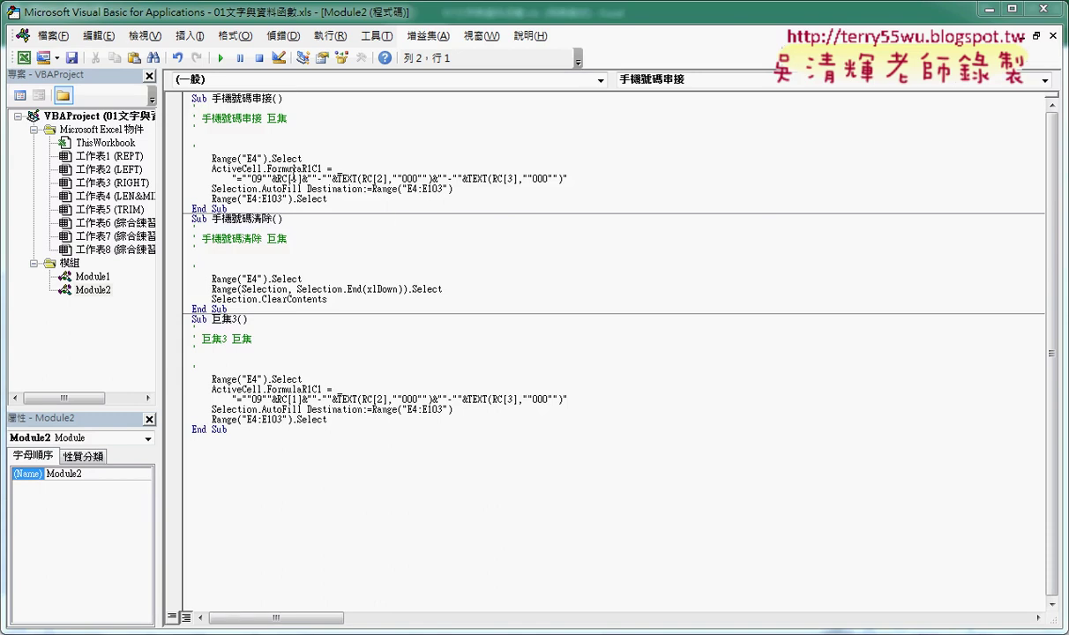
pyautogui.moveTo(191, 98); pyautogui.dragTo(289, 104)
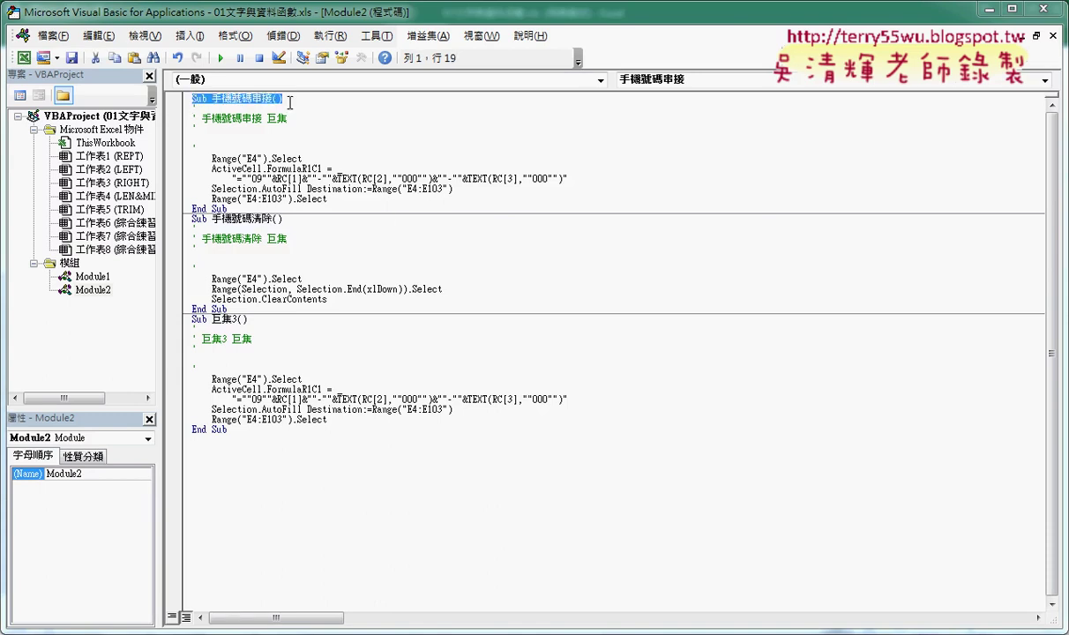
pyautogui.moveTo(227, 209); pyautogui.dragTo(188, 209)
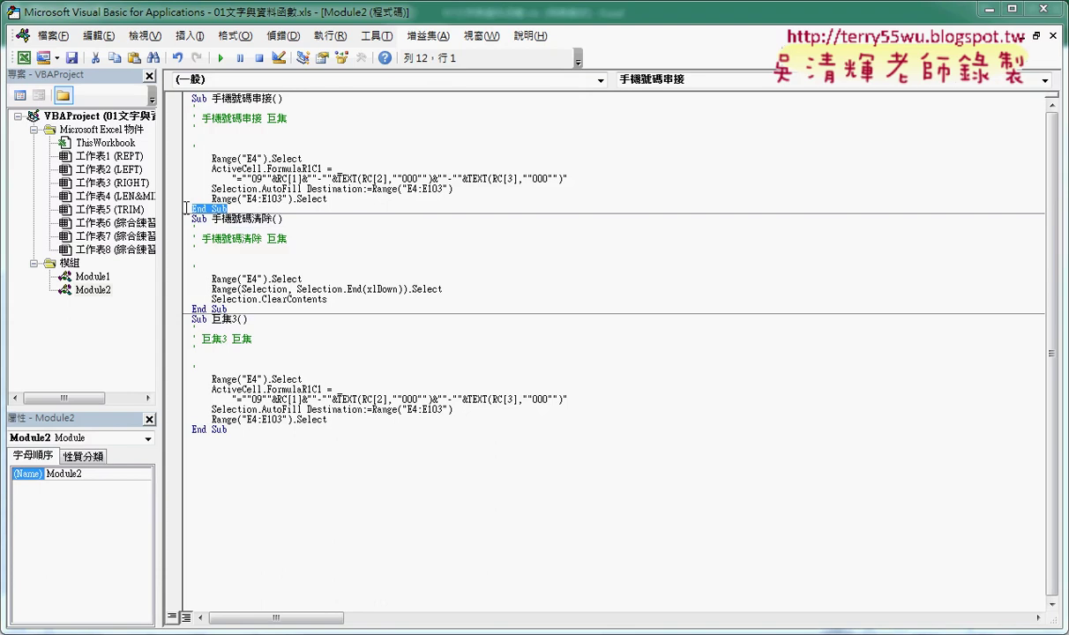
# - Set the editor's code font size to 12 in the Editor Format options
pyautogui.click(376, 36)
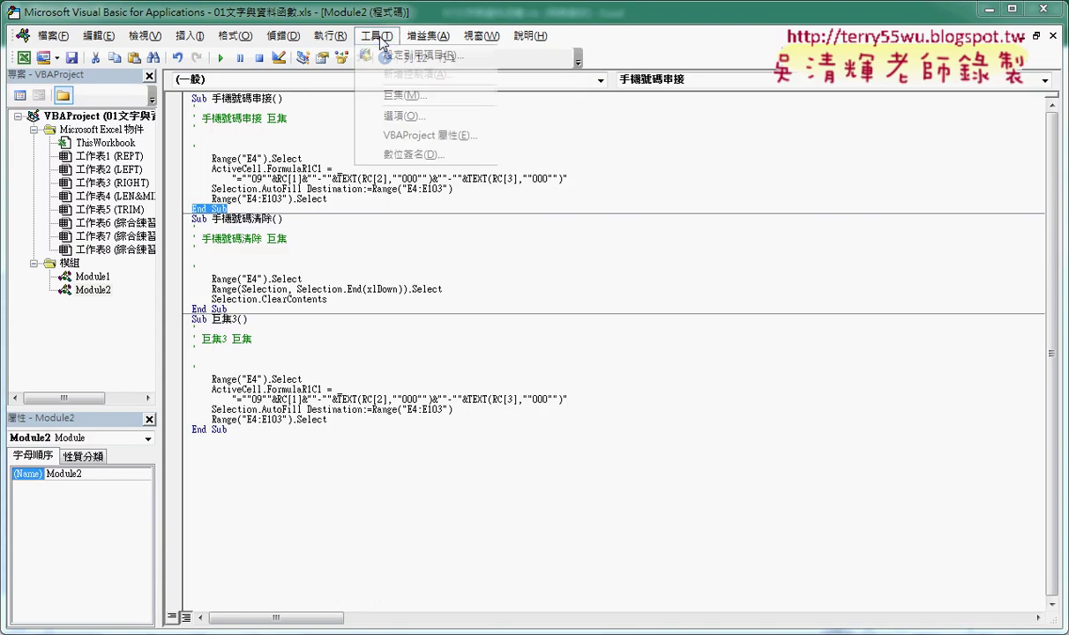
pyautogui.click(399, 116)
pyautogui.click(432, 156)
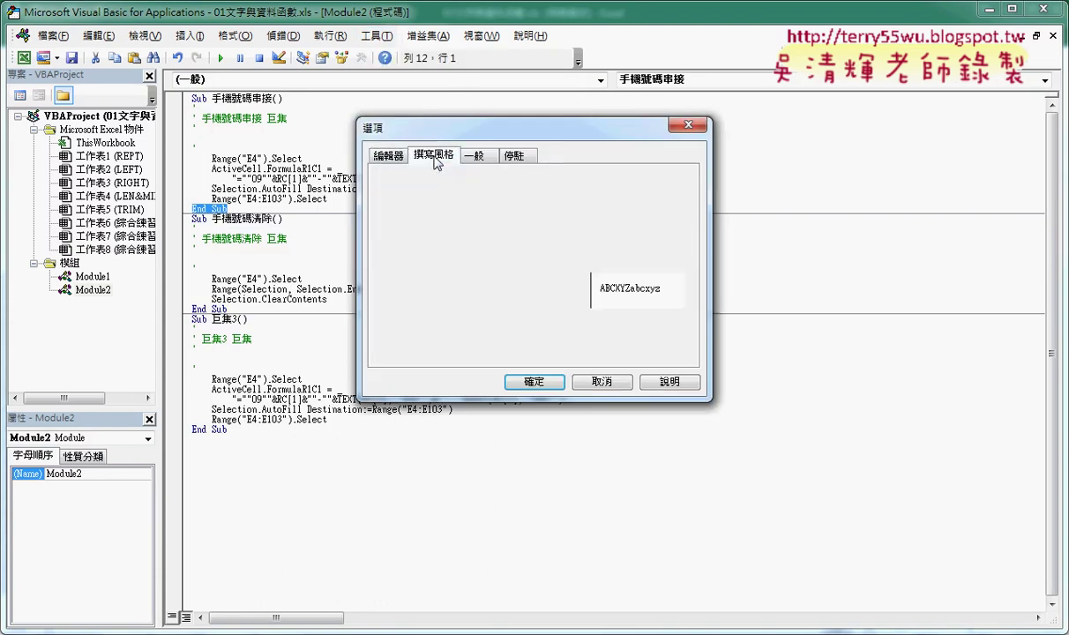
pyautogui.click(612, 230)
pyautogui.click(582, 273)
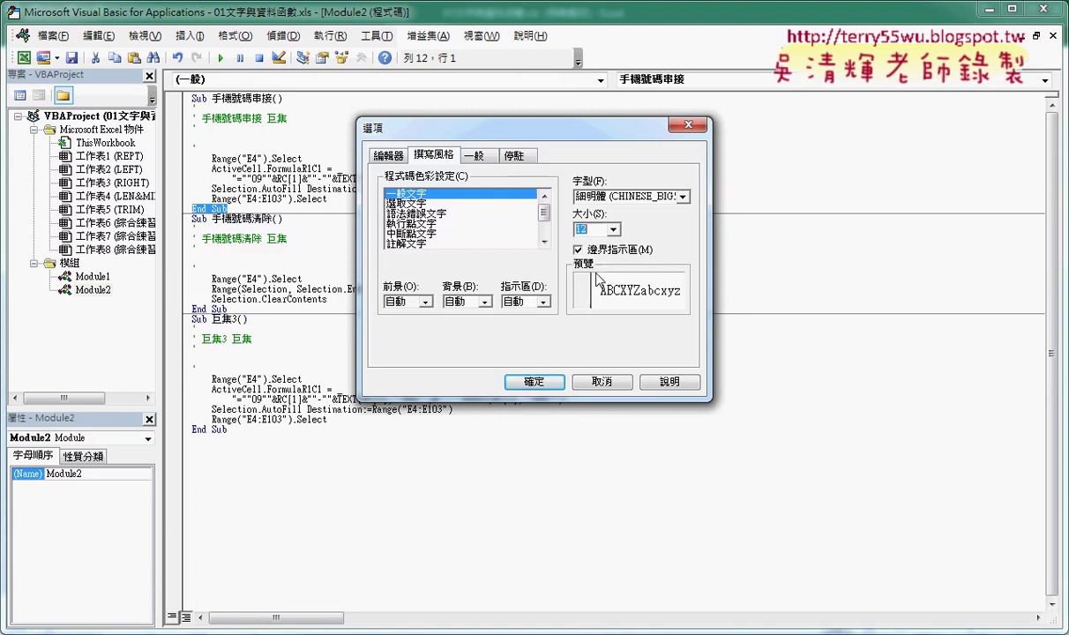
pyautogui.click(529, 381)
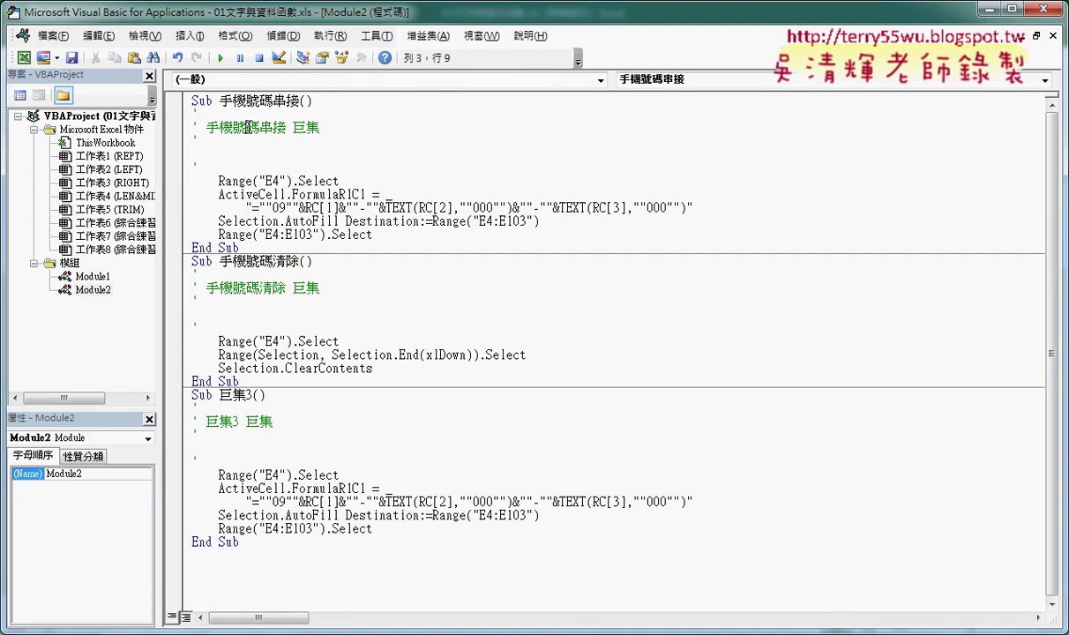
# - Delete the recorded comment lines and add a blank line after Range("E4").Select
pyautogui.moveTo(193, 167); pyautogui.dragTo(179, 124)
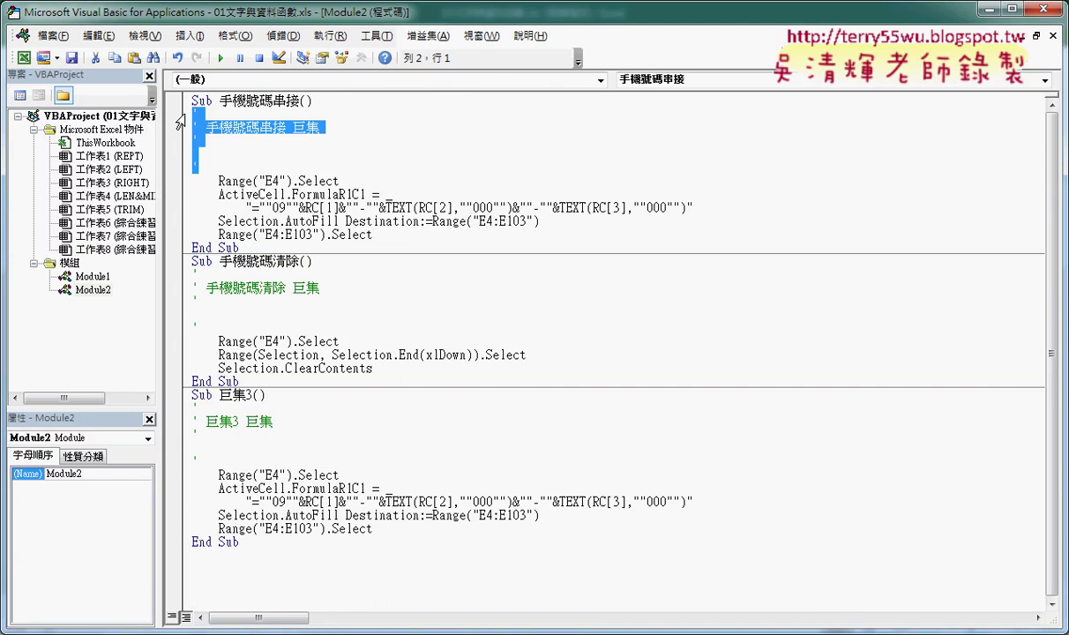
pyautogui.press('Delete')
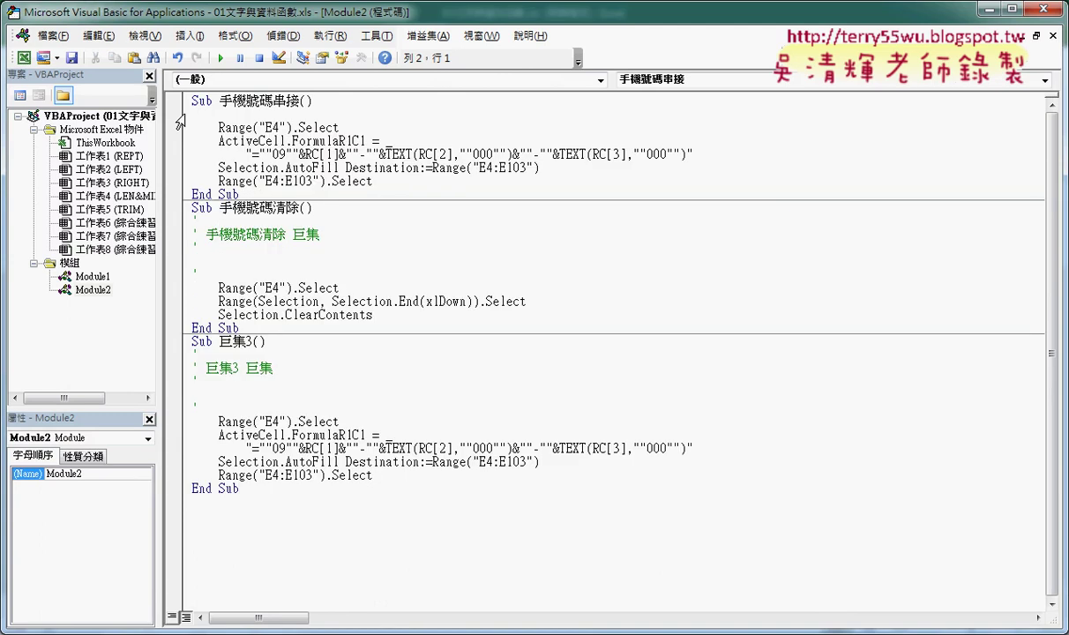
pyautogui.click(356, 127)
pyautogui.press('Return')
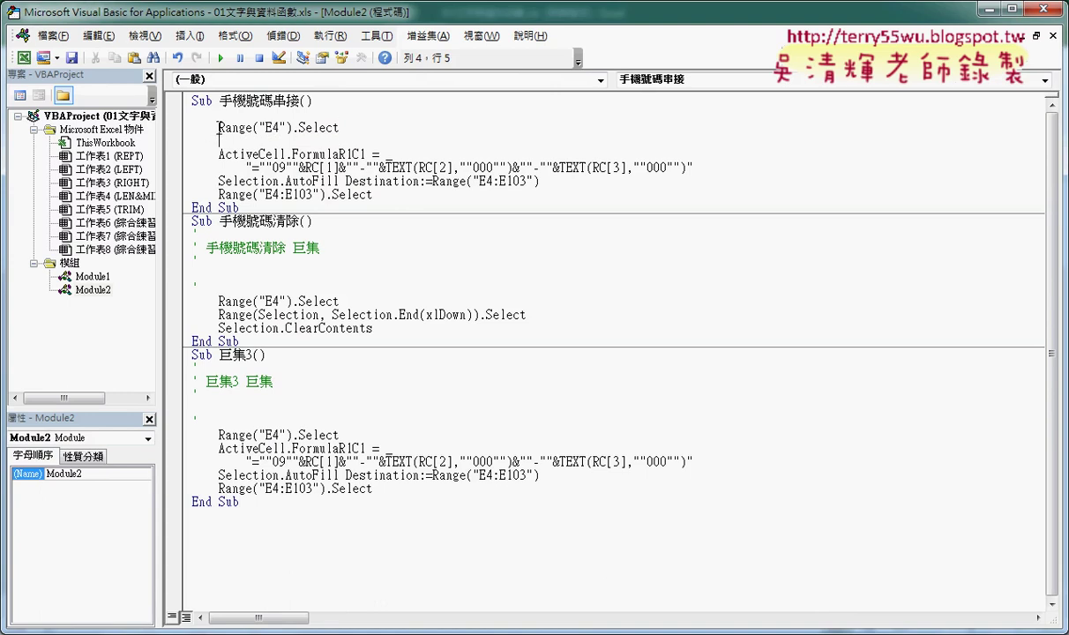
# - Highlight Range("E4") and shrink the editor window to show Excel behind it
pyautogui.moveTo(219, 128); pyautogui.dragTo(292, 127)
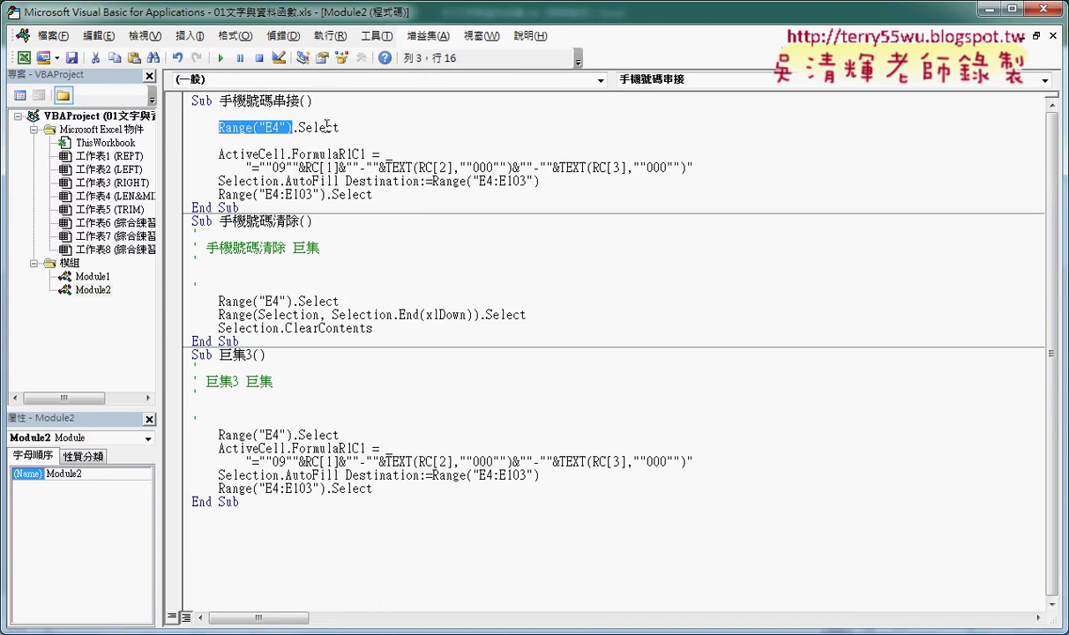
pyautogui.moveTo(291, 12); pyautogui.dragTo(714, 54)
pyautogui.click(688, 176)
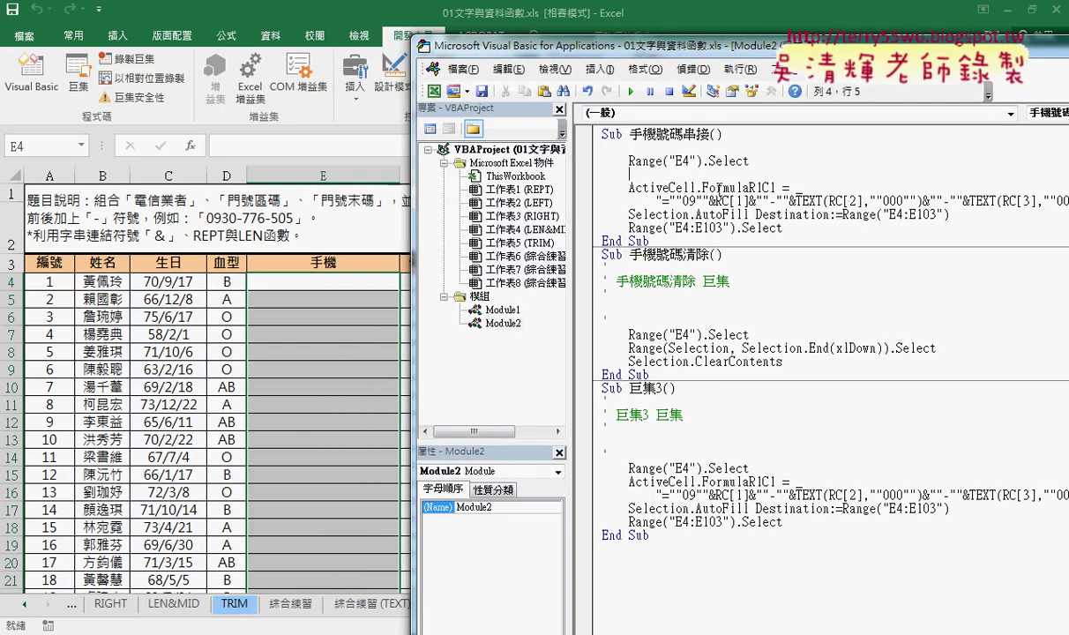
# - Highlight ActiveCell, the phone formula and the E4:E103 fill range, then switch to Google Docs
pyautogui.moveTo(629, 187); pyautogui.dragTo(750, 188)
pyautogui.click(682, 187)
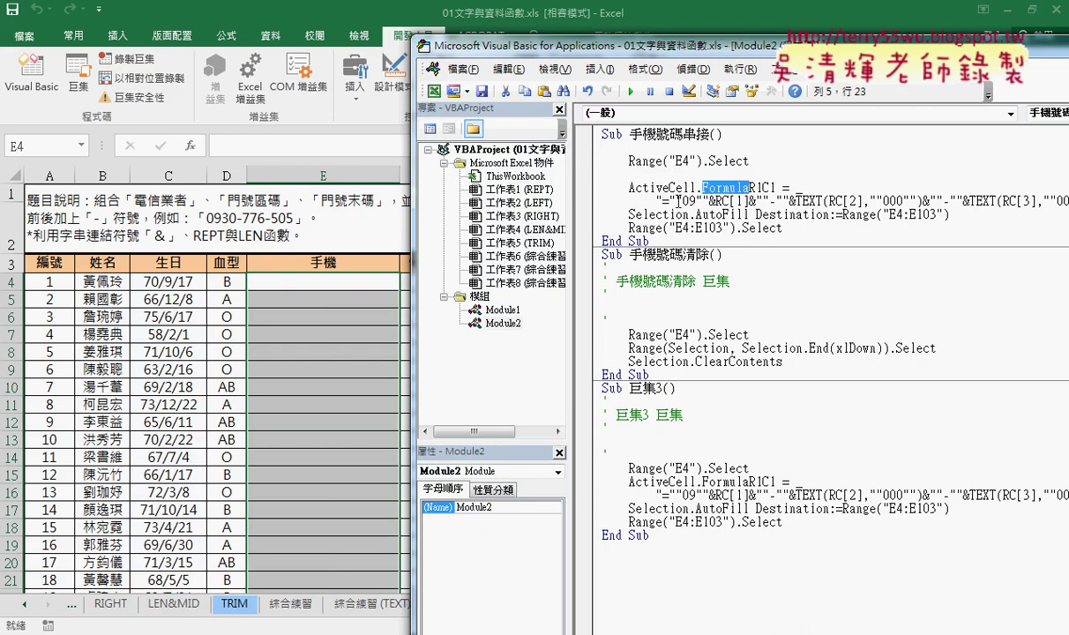
pyautogui.moveTo(663, 201); pyautogui.dragTo(985, 201)
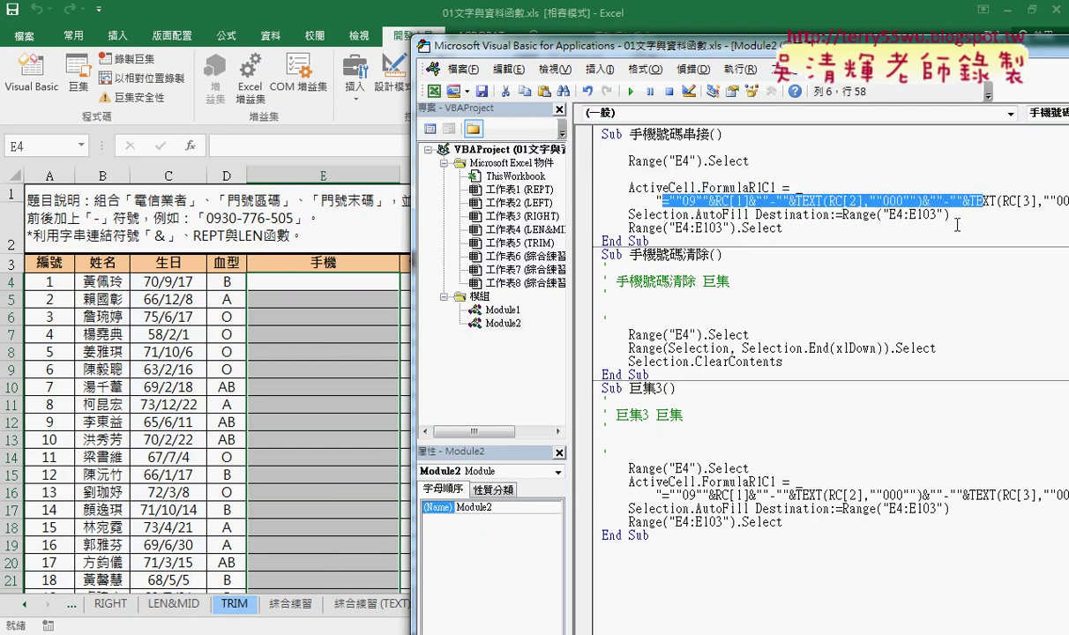
pyautogui.click(896, 204)
pyautogui.moveTo(895, 215)
pyautogui.mouseDown()
pyautogui.moveTo(609, 227)
pyautogui.moveTo(565, 147)
pyautogui.mouseUp()
pyautogui.click(783, 228)
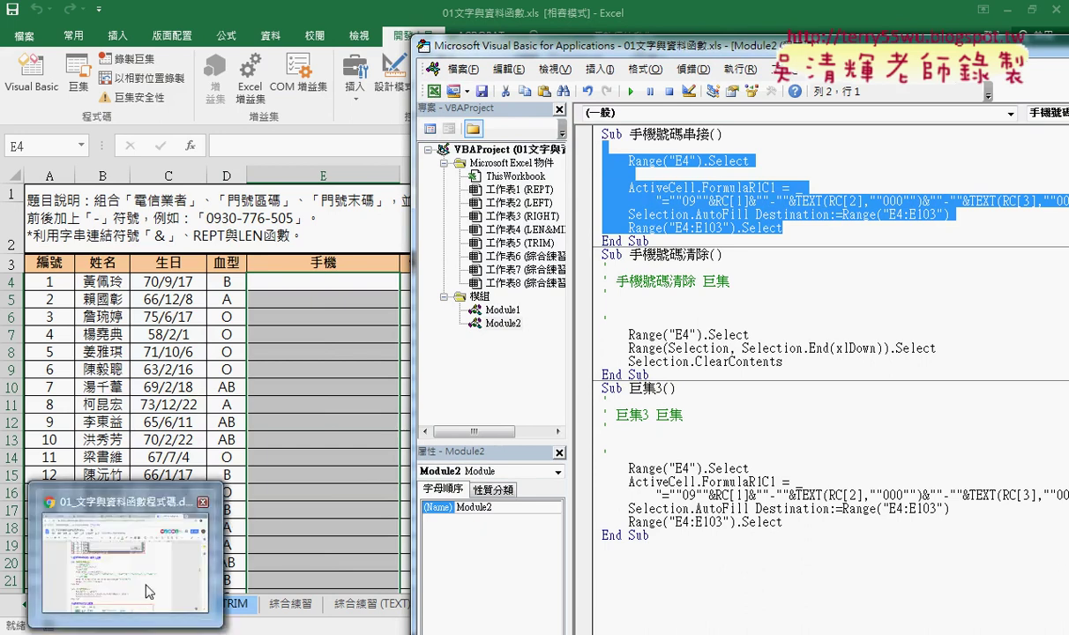
pyautogui.click(138, 554)
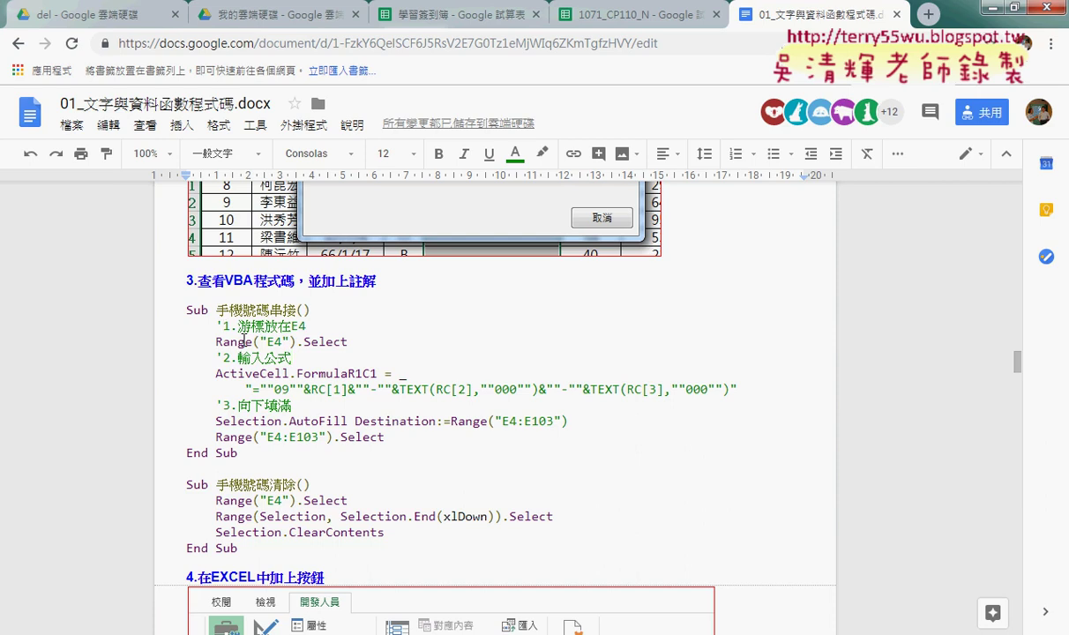
# - Highlight E4 in the doc's first comment, then indent the empty line under Sub 手機號碼串接()
pyautogui.moveTo(306, 326); pyautogui.dragTo(223, 326)
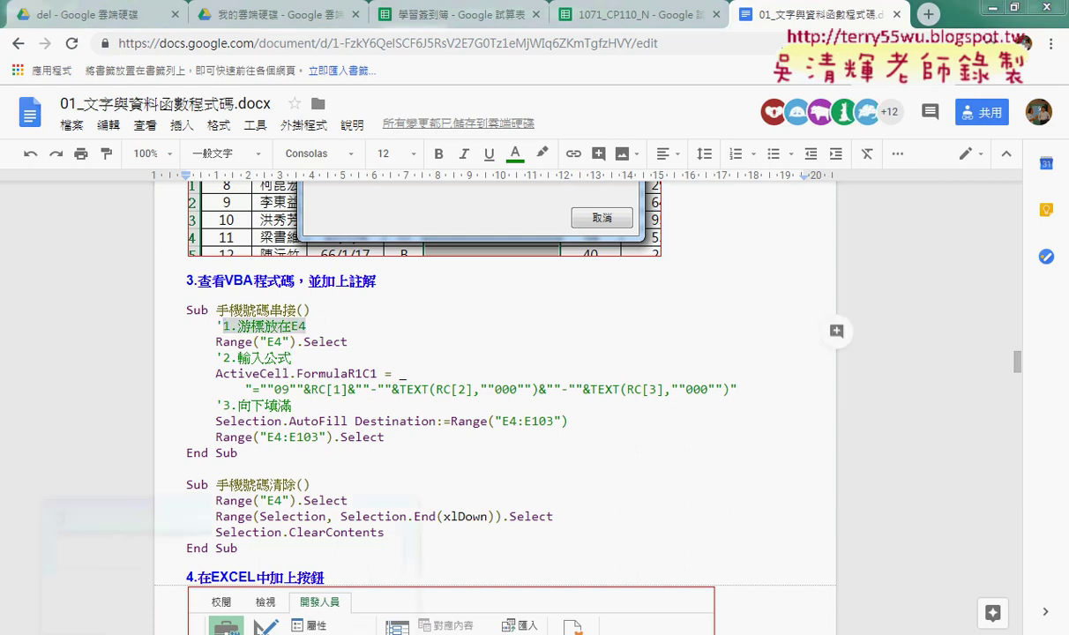
pyautogui.click(304, 529)
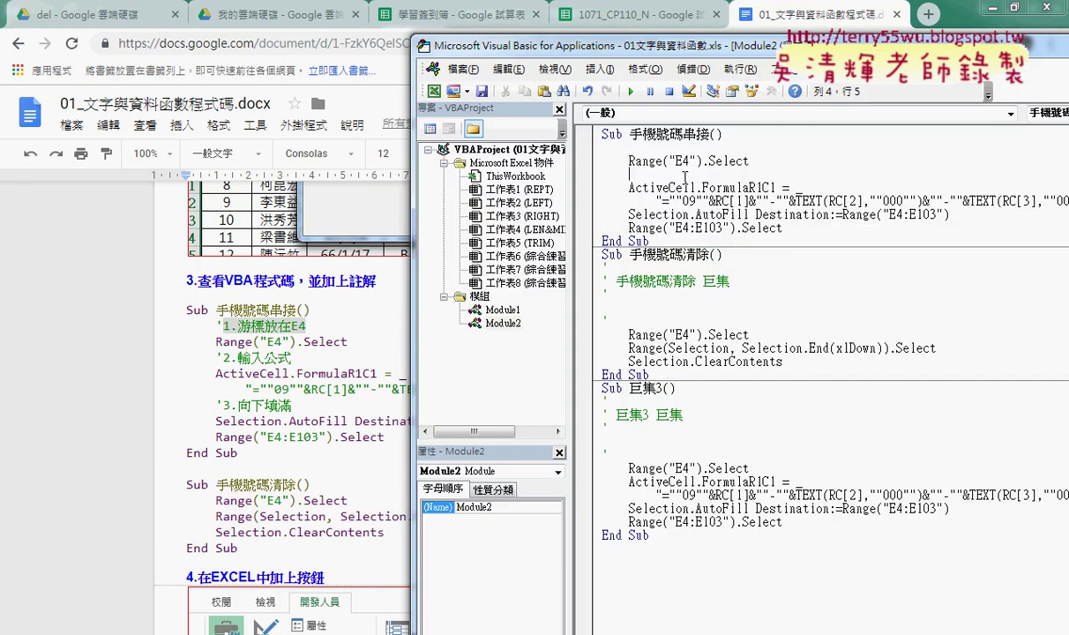
pyautogui.click(680, 149)
pyautogui.press('Tab')
# - Select the commented 手機號碼串接 code in Google Docs and the old macro block in the editor
pyautogui.click(138, 589)
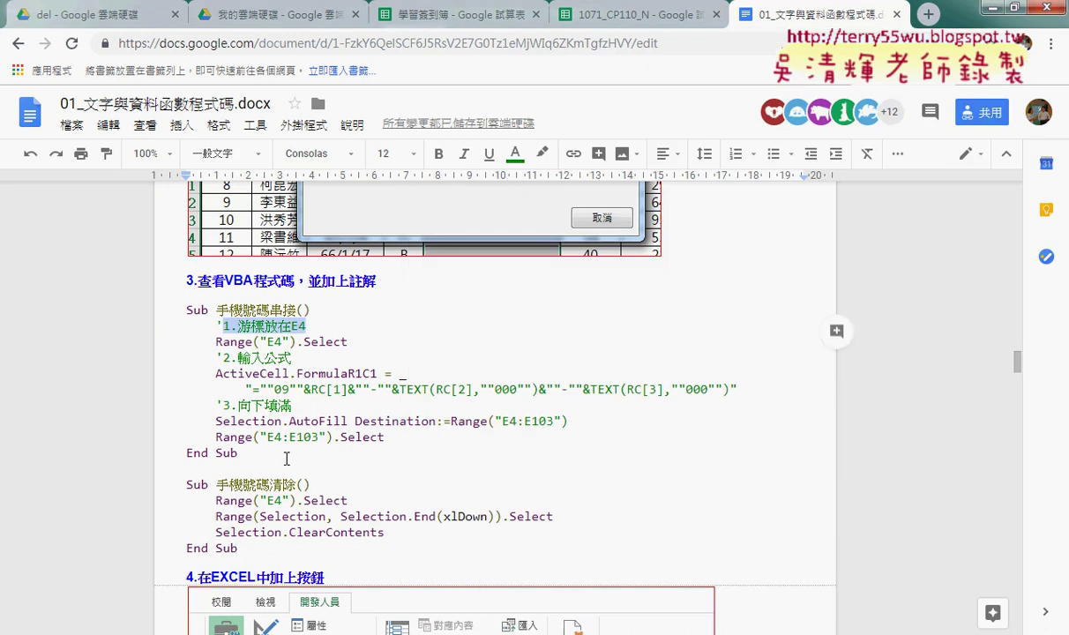
pyautogui.moveTo(238, 452); pyautogui.dragTo(166, 315)
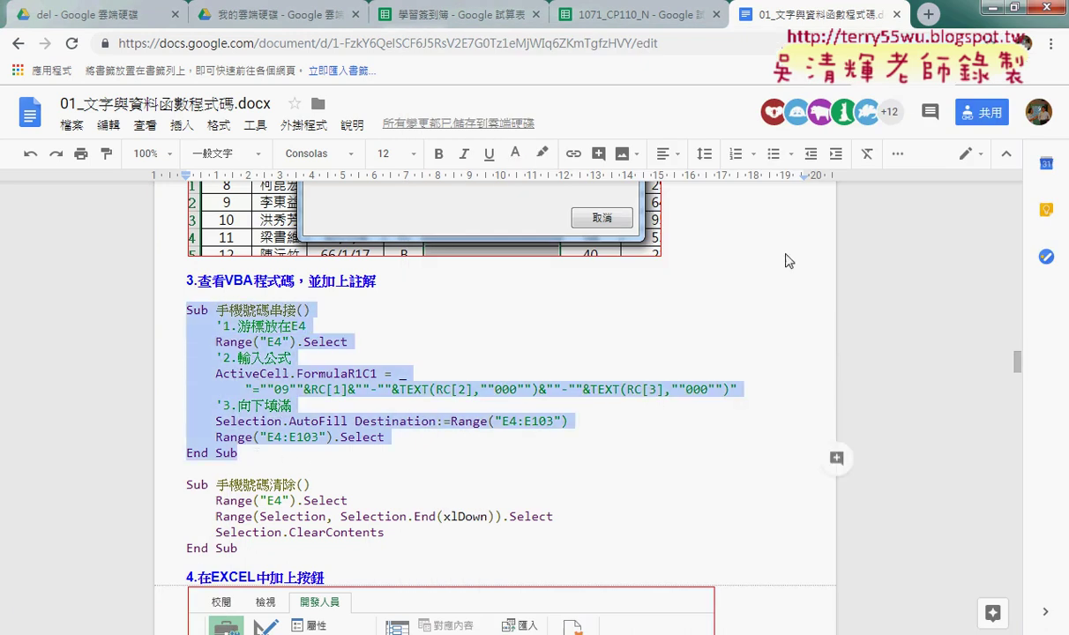
pyautogui.click(992, 8)
pyautogui.moveTo(650, 241); pyautogui.dragTo(587, 136)
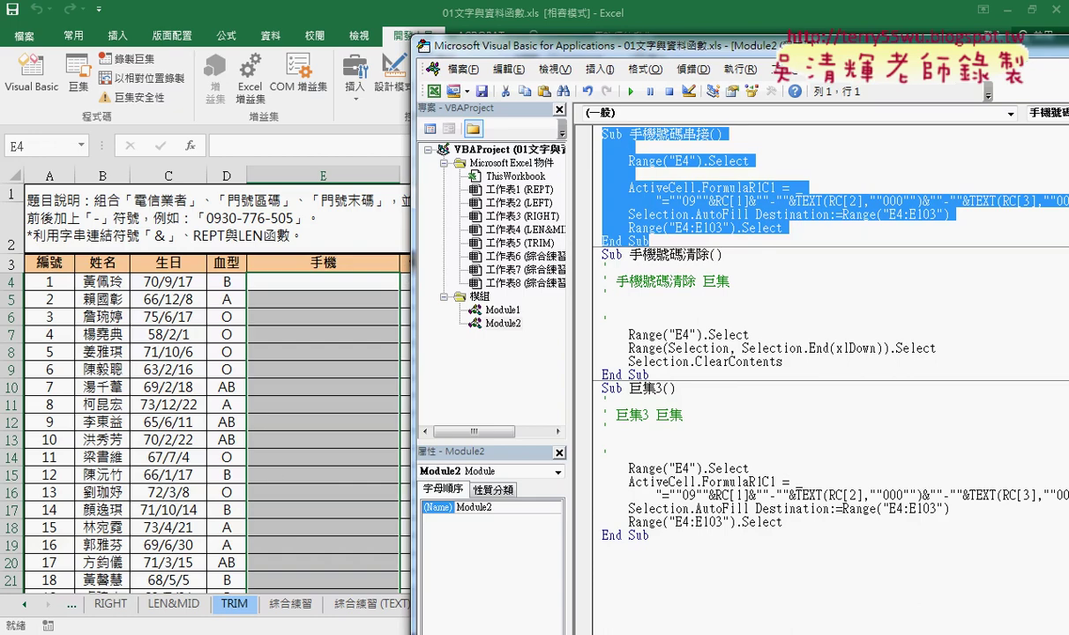
pyautogui.hotkey('alt', 'Tab')
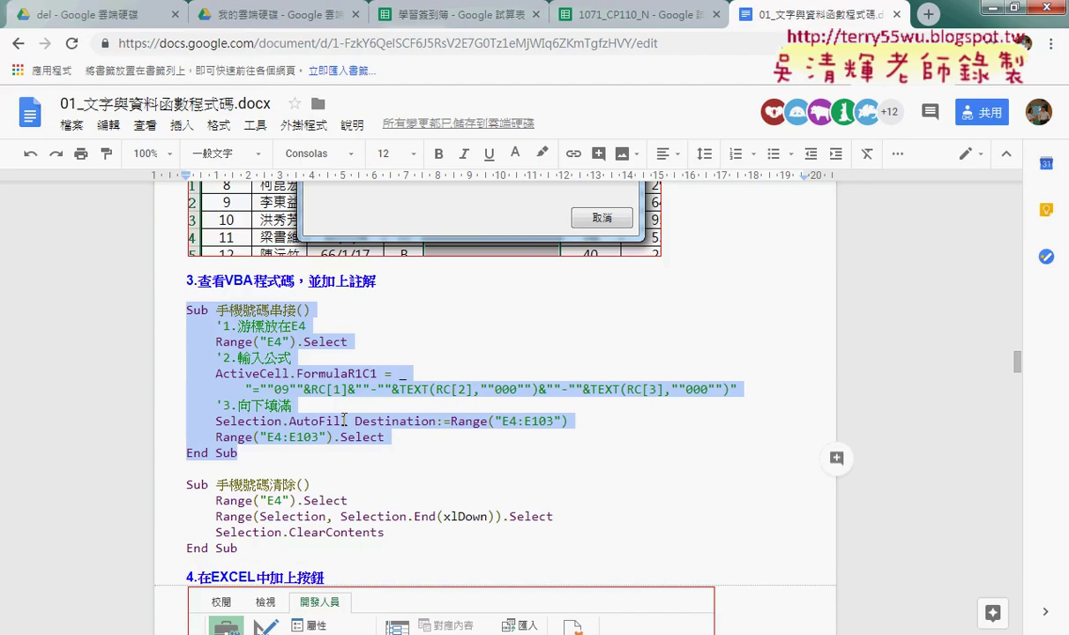
pyautogui.hotkey('alt', 'Tab')
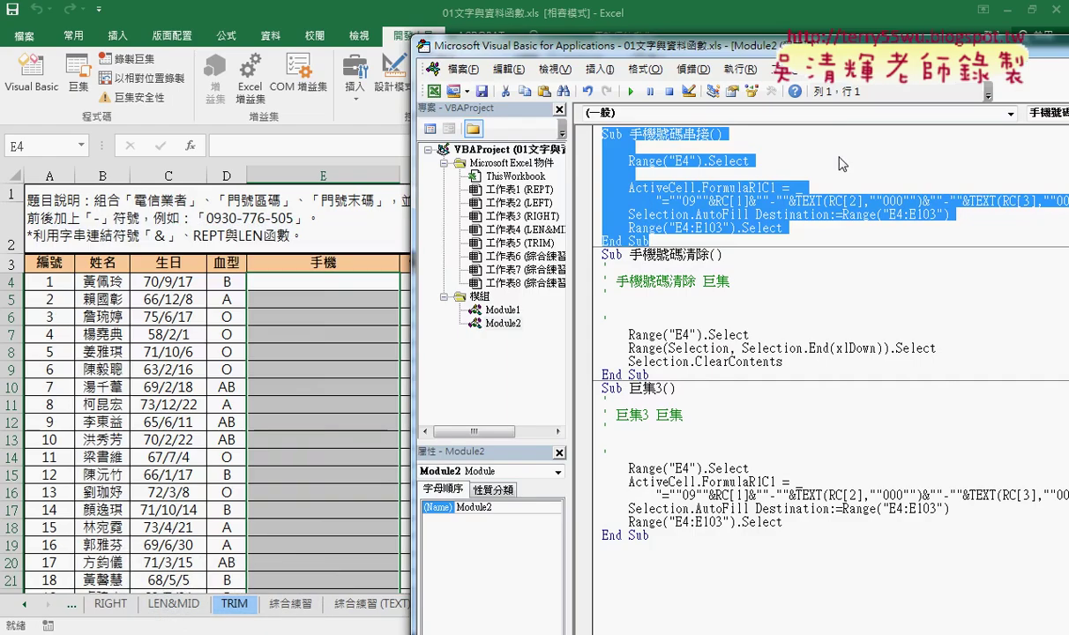
# - Paste the commented macro over the old one and highlight the apostrophe starting the '1.游標放在E4' comment
pyautogui.hotkey('ctrl', 'v')
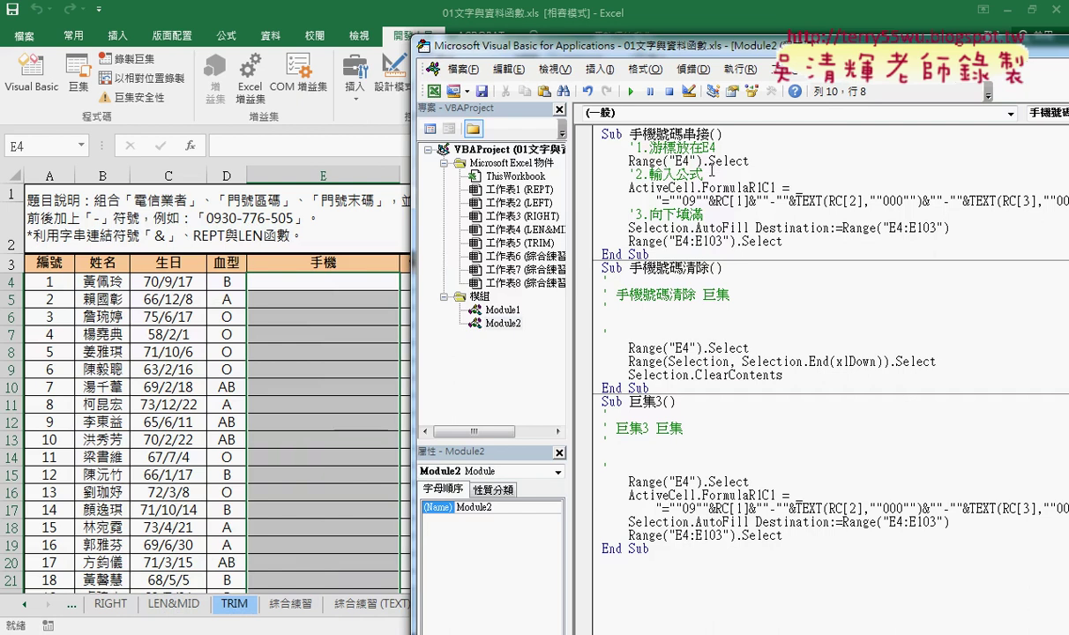
pyautogui.moveTo(716, 147); pyautogui.dragTo(634, 147)
pyautogui.click(641, 148)
pyautogui.moveTo(635, 147); pyautogui.dragTo(629, 147)
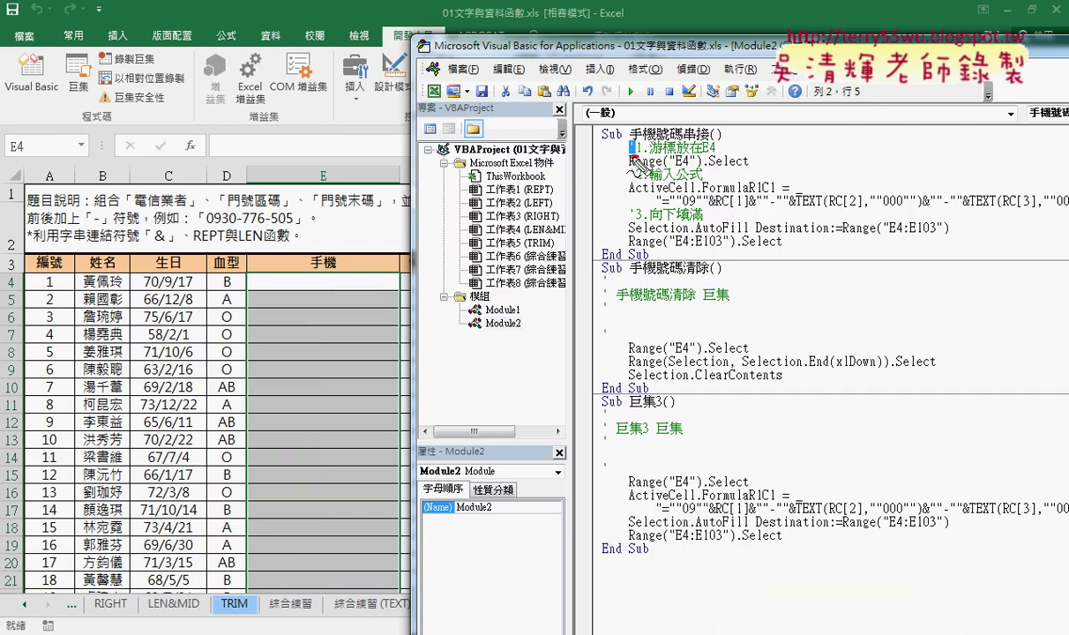
pyautogui.moveTo(632, 156); pyautogui.dragTo(716, 155)
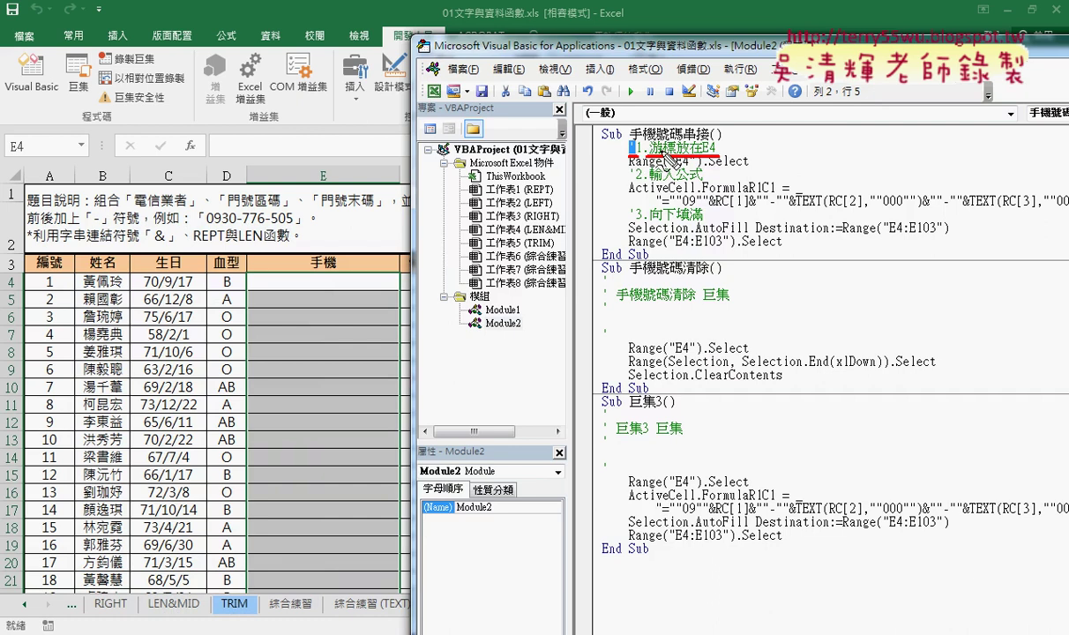